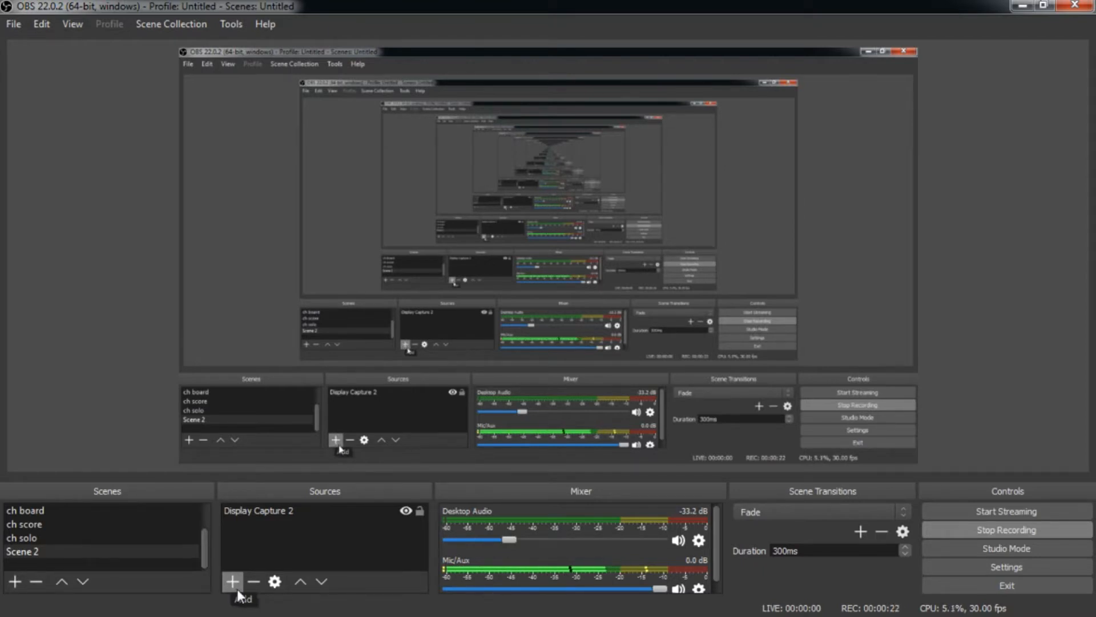
Add a new Audio Input Capture source to Scene 2 using the Microphone (Yeti Stereo Microphone) device
{"action": "left_click", "coordinate": [238, 588]}
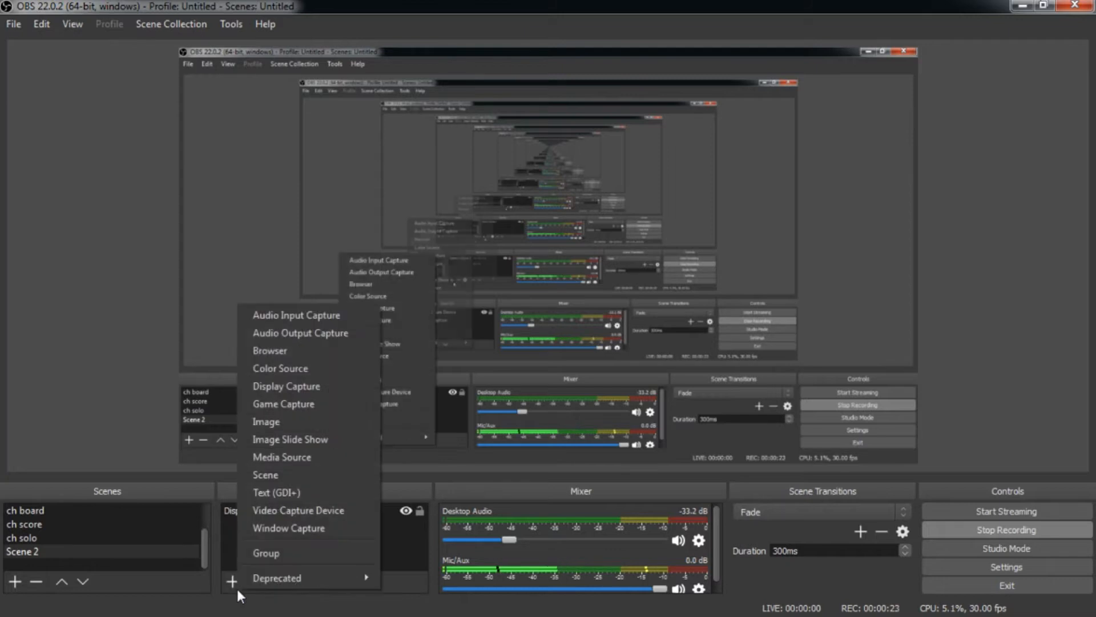
{"action": "left_click", "coordinate": [328, 315]}
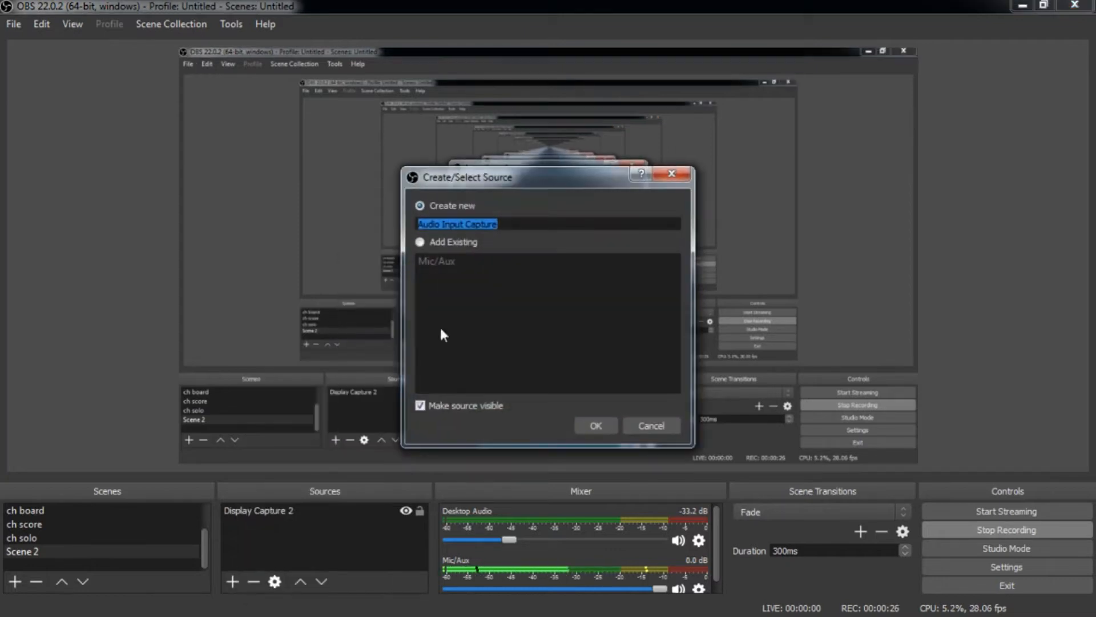
{"action": "left_click", "coordinate": [592, 425]}
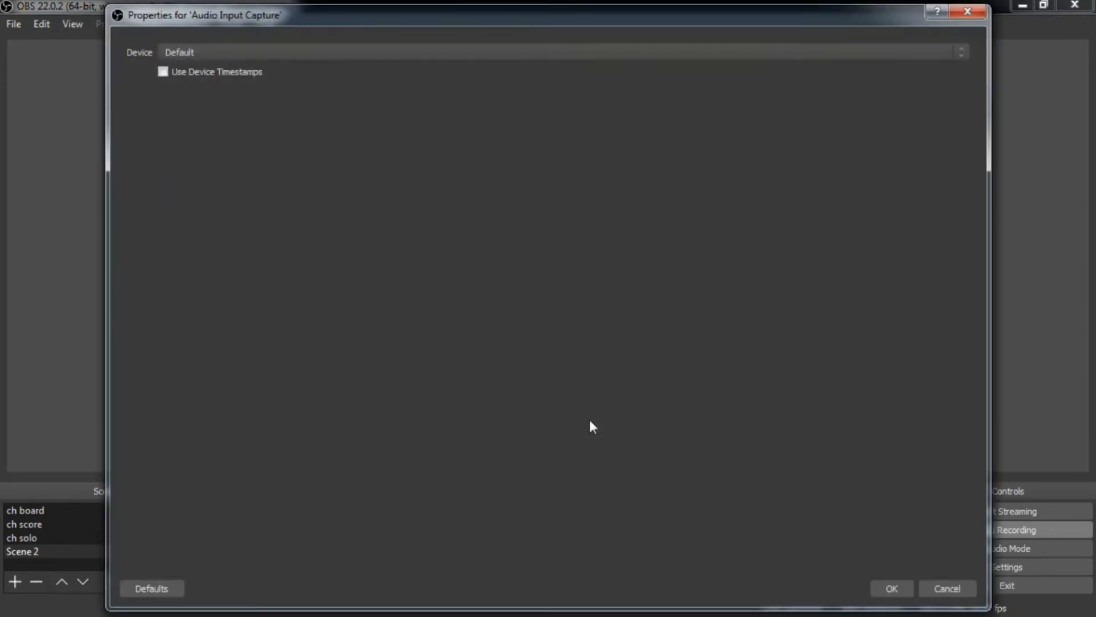
{"action": "left_click", "coordinate": [197, 54]}
{"action": "left_click", "coordinate": [205, 71]}
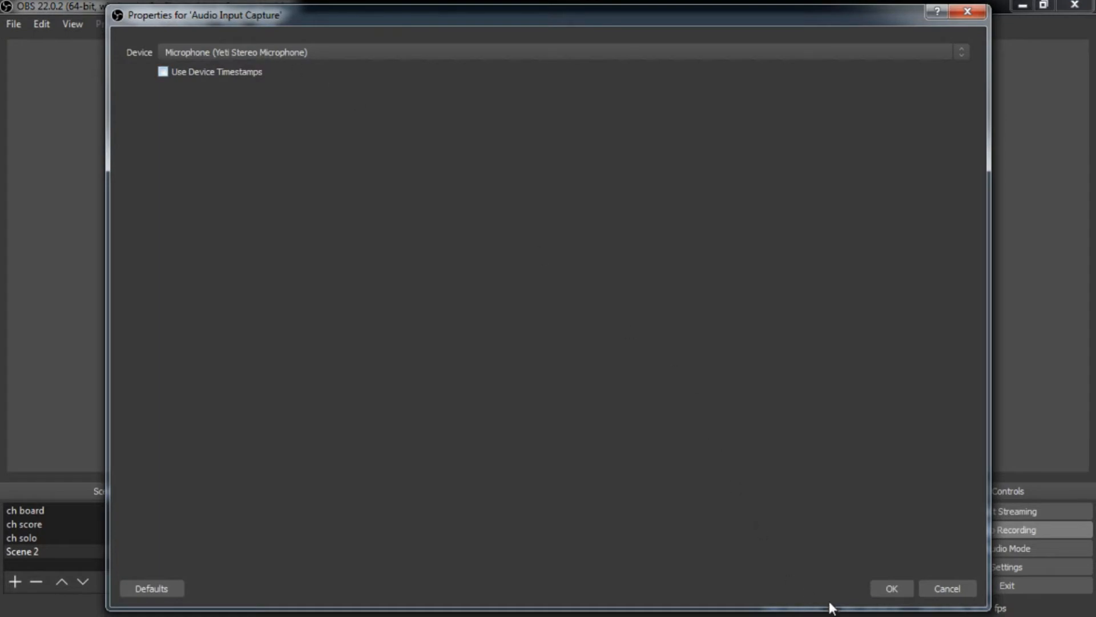
{"action": "left_click", "coordinate": [891, 588]}
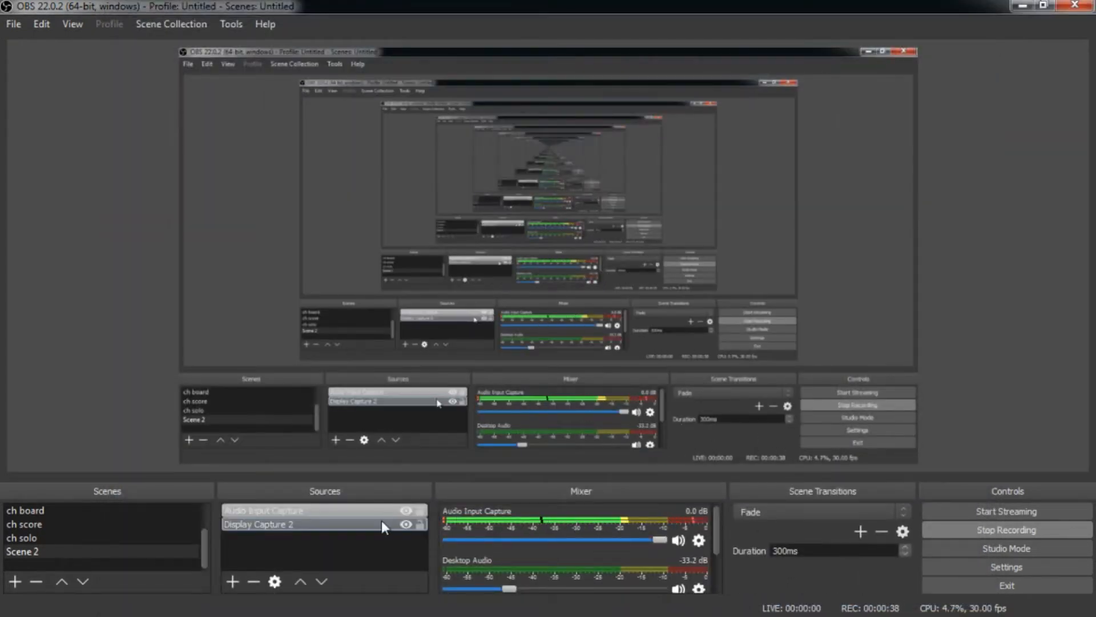
Look through the filter types that can be added to the Audio Input Capture source, without adding any
{"action": "right_click", "coordinate": [368, 513]}
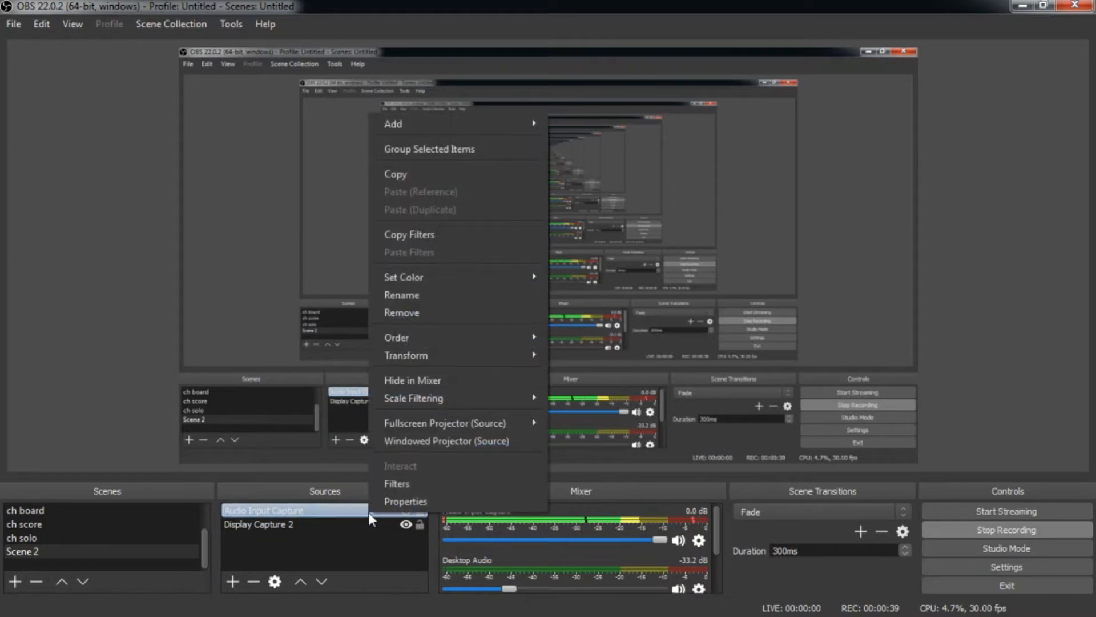
{"action": "left_click", "coordinate": [403, 485]}
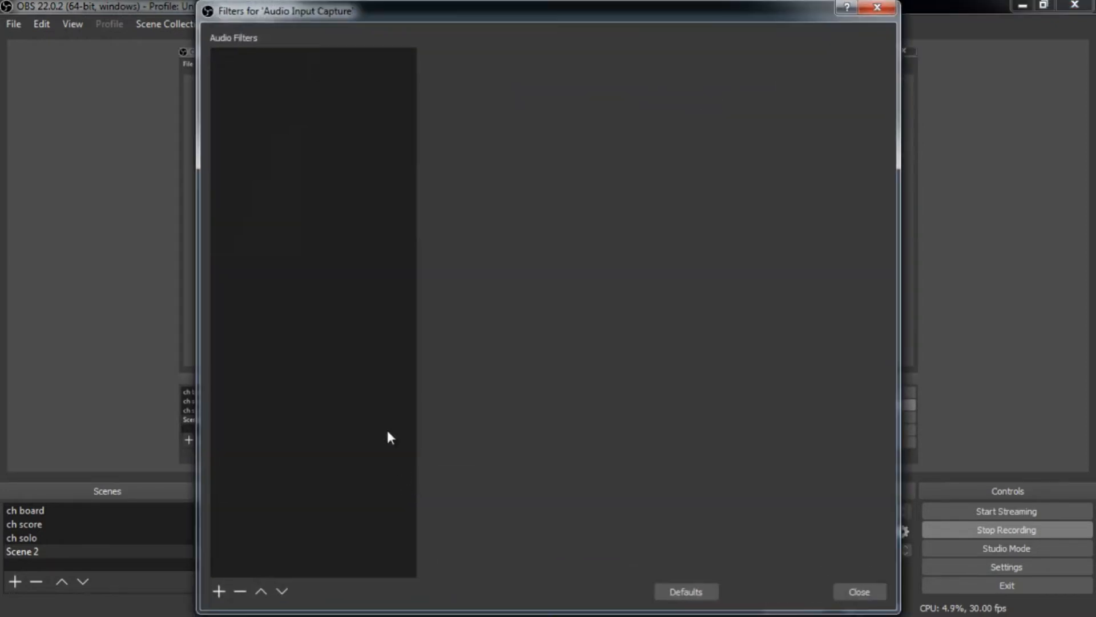
{"action": "right_click", "coordinate": [291, 297]}
{"action": "mouse_move", "coordinate": [301, 307]}
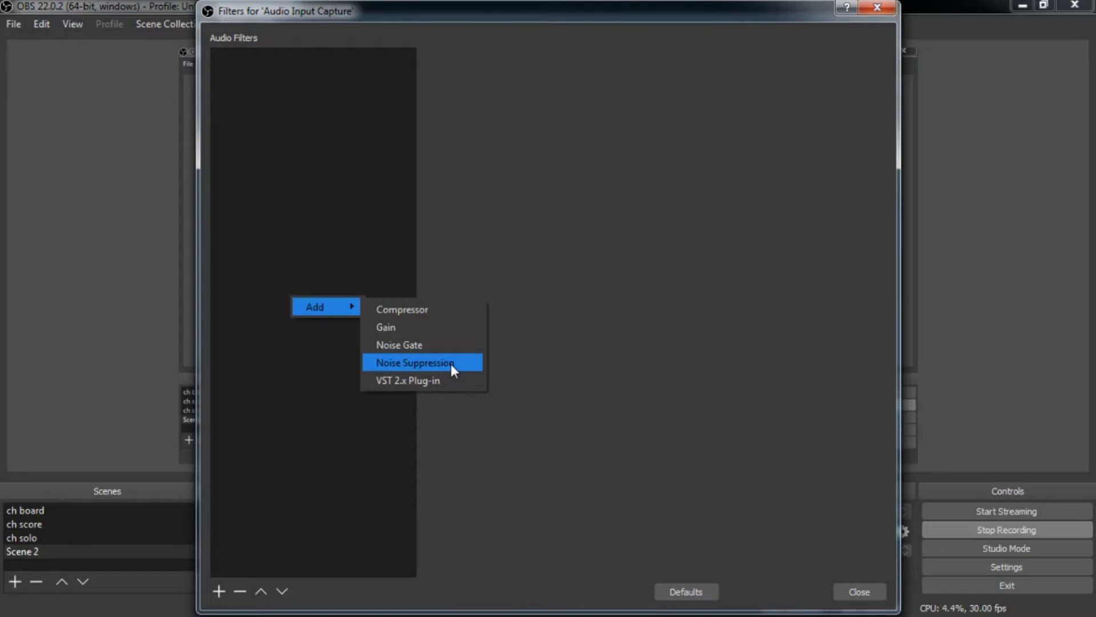
{"action": "left_click", "coordinate": [839, 591]}
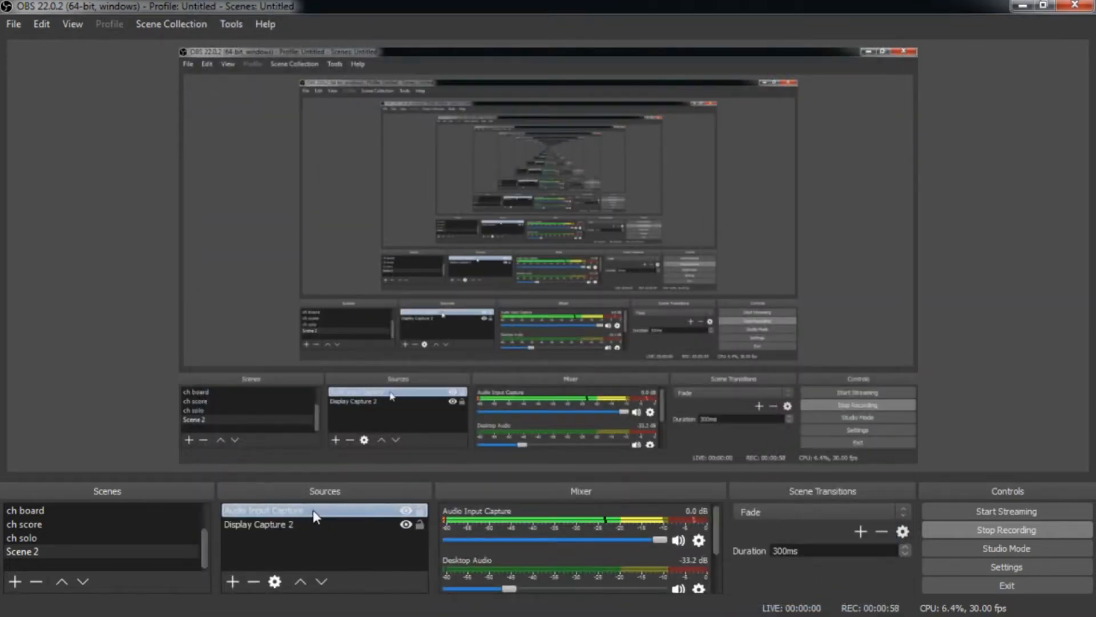
Remove the Audio Input Capture source from the scene
{"action": "right_click", "coordinate": [314, 509]}
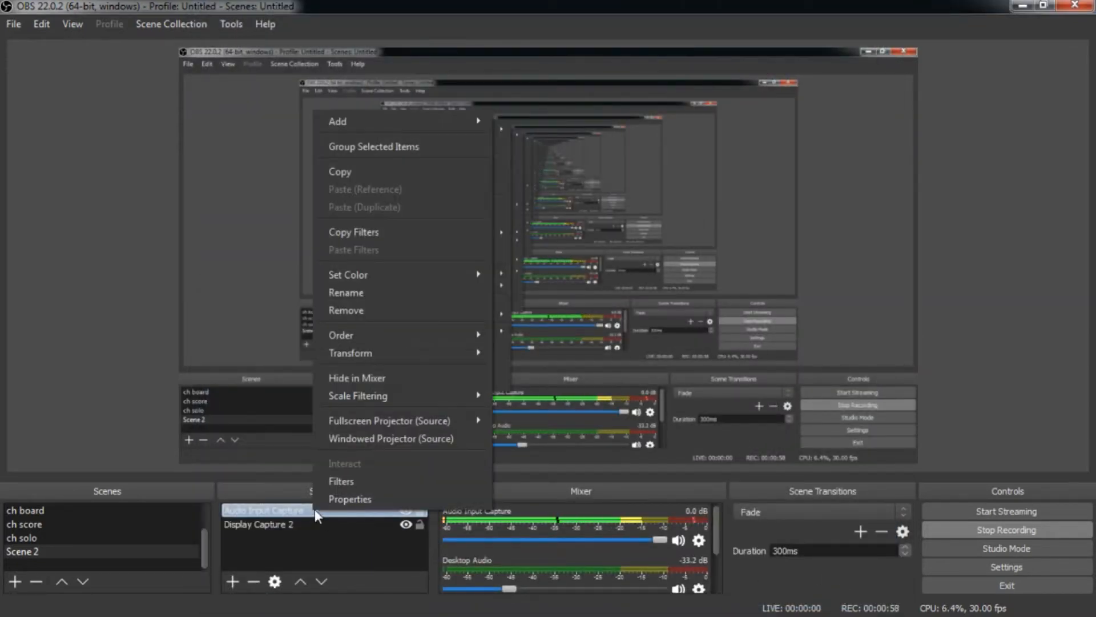
{"action": "left_click", "coordinate": [385, 311]}
{"action": "left_click", "coordinate": [613, 333]}
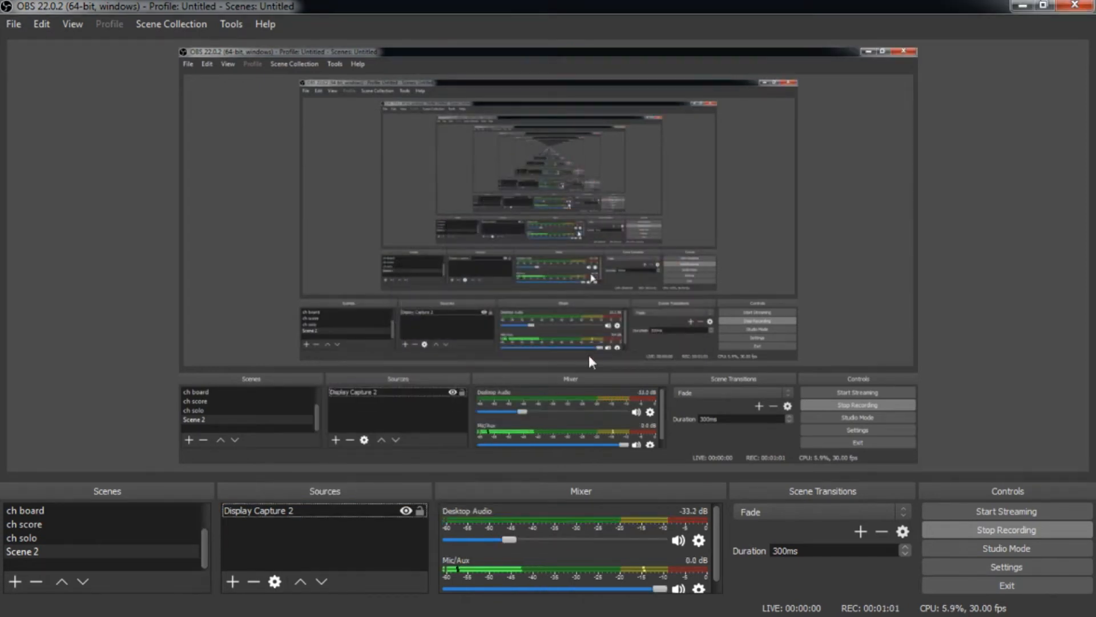
Create a Video Capture Device source named "cam" that uses the Logitech HD Webcam C615
{"action": "left_click", "coordinate": [232, 580]}
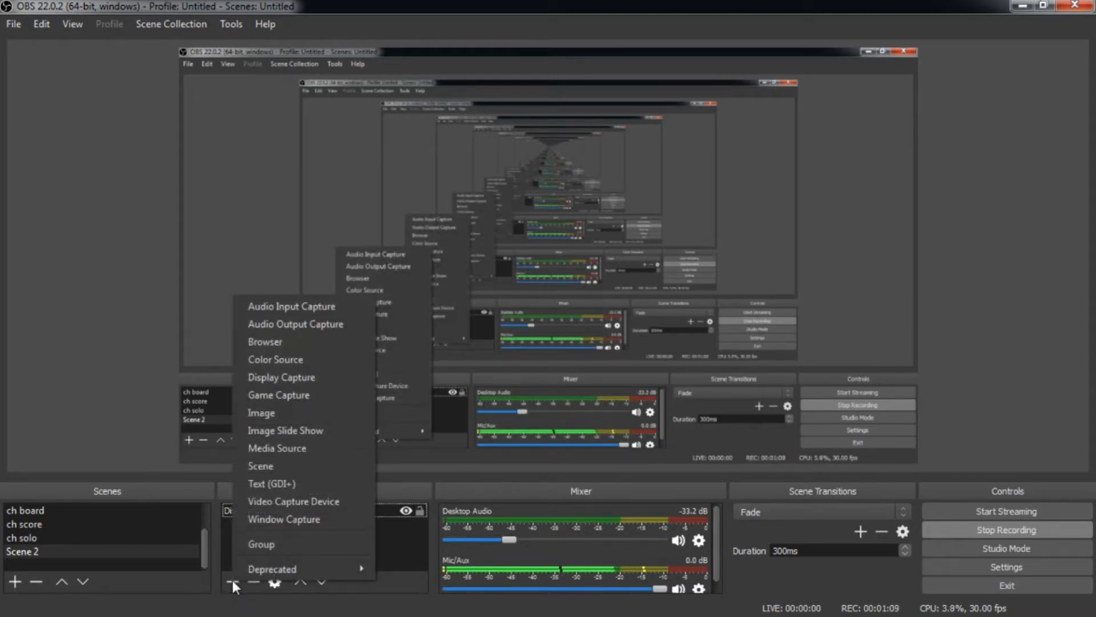
{"action": "left_click", "coordinate": [331, 503]}
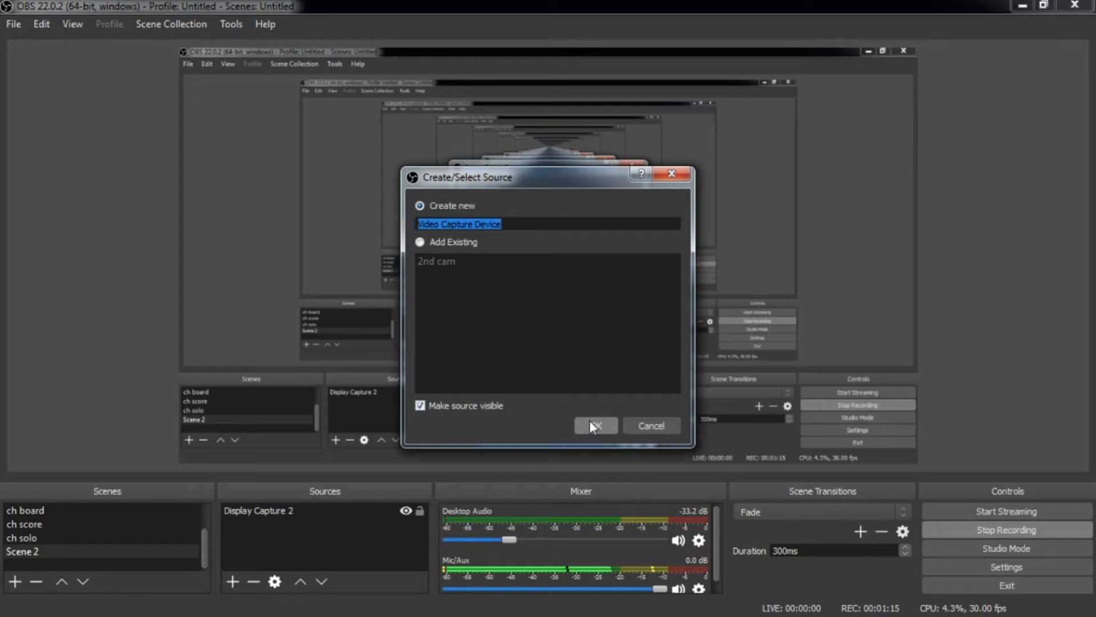
{"action": "type", "text": "cam"}
{"action": "left_click", "coordinate": [591, 425]}
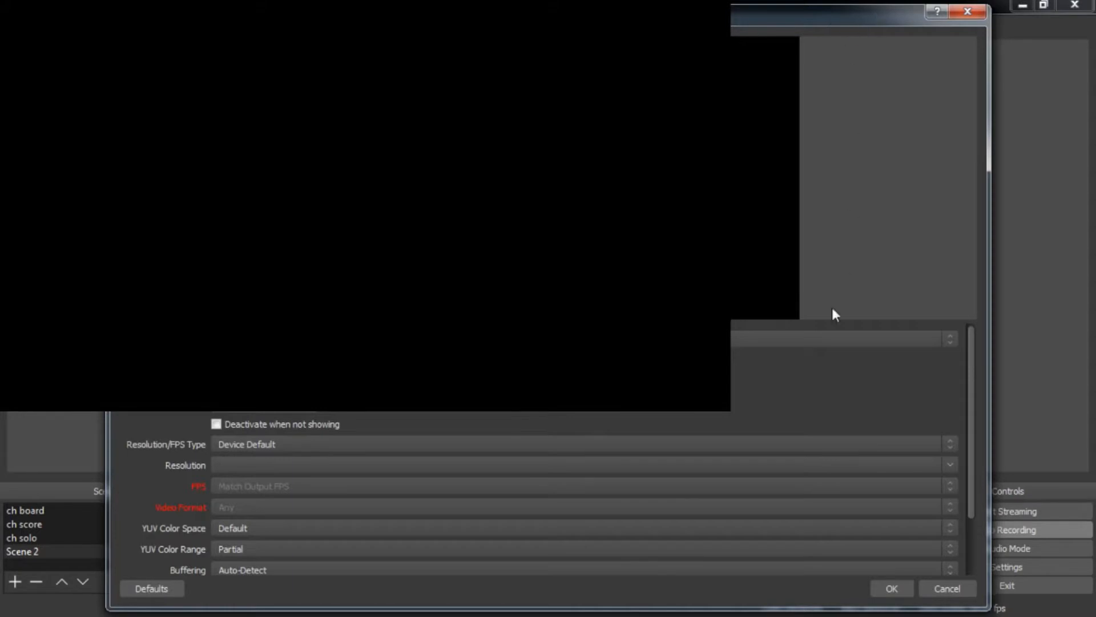
{"action": "left_click", "coordinate": [577, 338]}
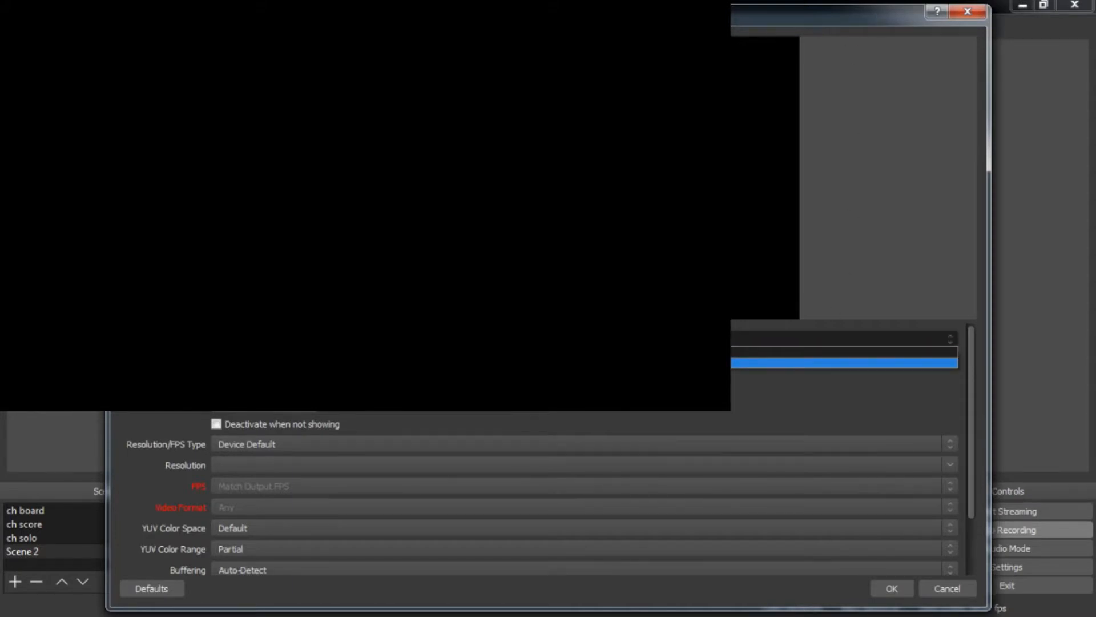
{"action": "left_click", "coordinate": [576, 363]}
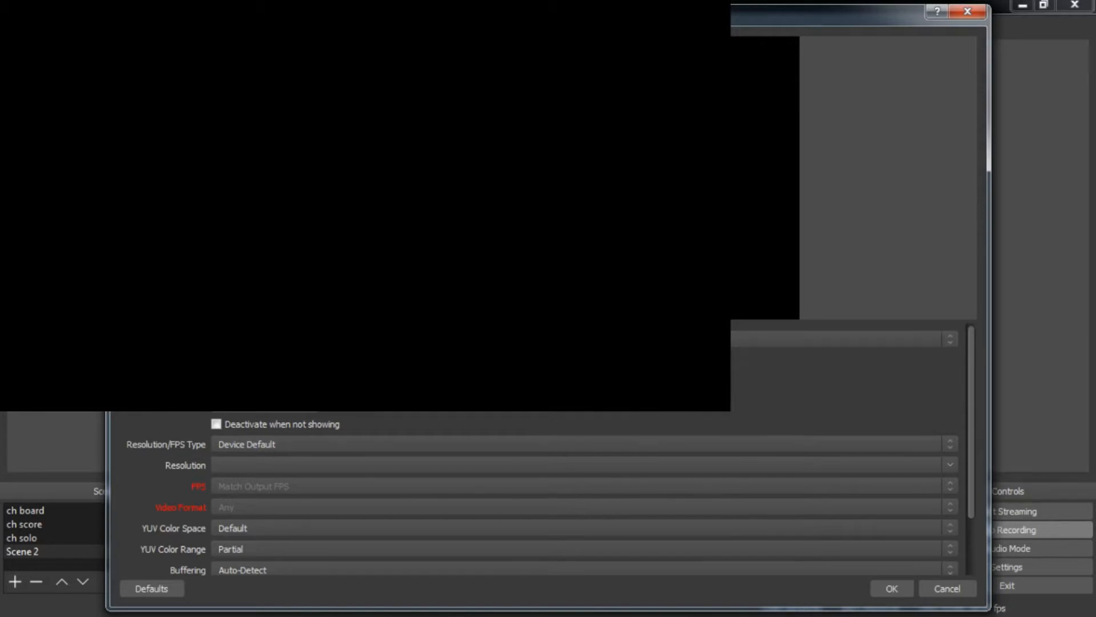
{"action": "left_click", "coordinate": [577, 339]}
{"action": "left_click", "coordinate": [357, 361]}
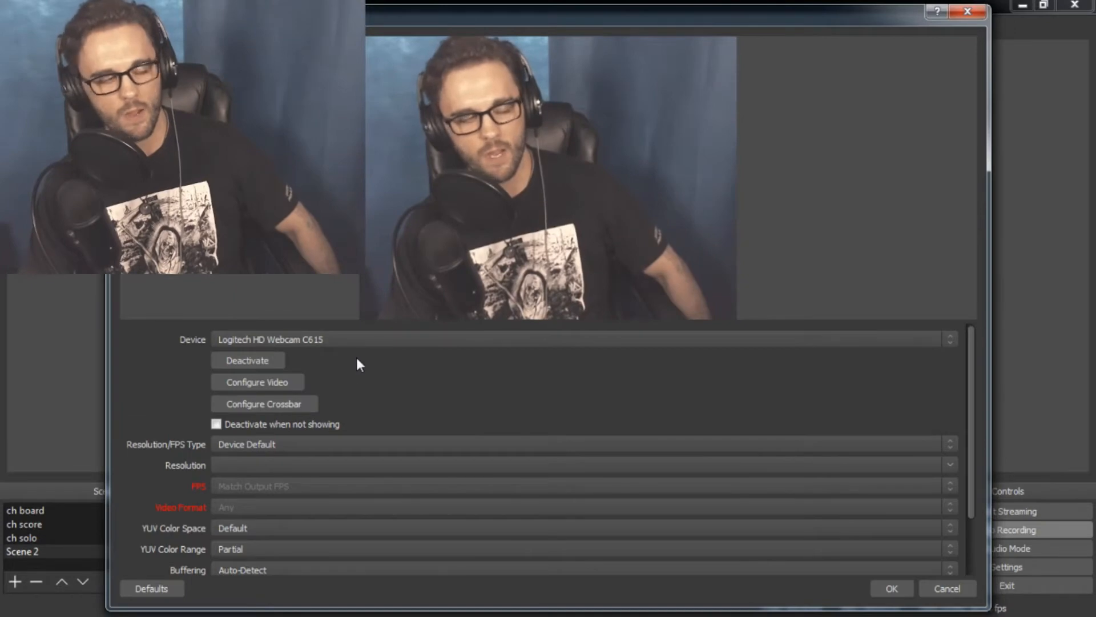
Go through the webcam's Resolution/FPS Type settings and confirm the source properties
{"action": "left_click", "coordinate": [280, 445]}
{"action": "left_click", "coordinate": [279, 454]}
{"action": "left_click", "coordinate": [280, 444]}
{"action": "left_click", "coordinate": [282, 464]}
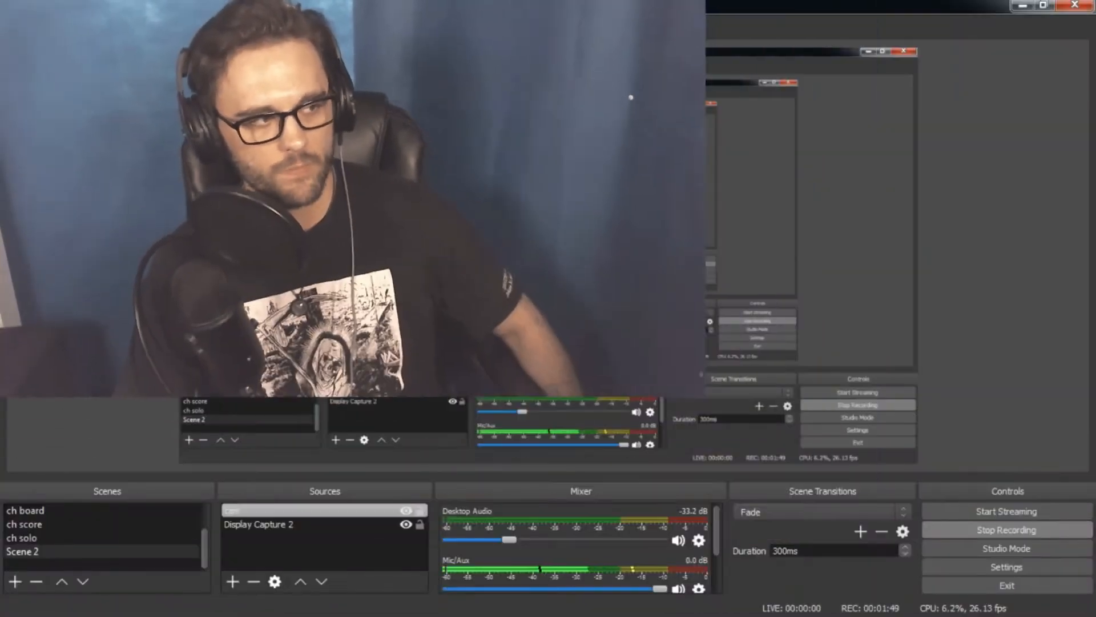
Shrink the webcam picture and place it in the lower-right part of the canvas, slightly inside the edge
{"action": "left_click_drag", "start_coordinate": [437, 192], "coordinate": [396, 169]}
{"action": "left_click_drag", "start_coordinate": [230, 117], "coordinate": [772, 330]}
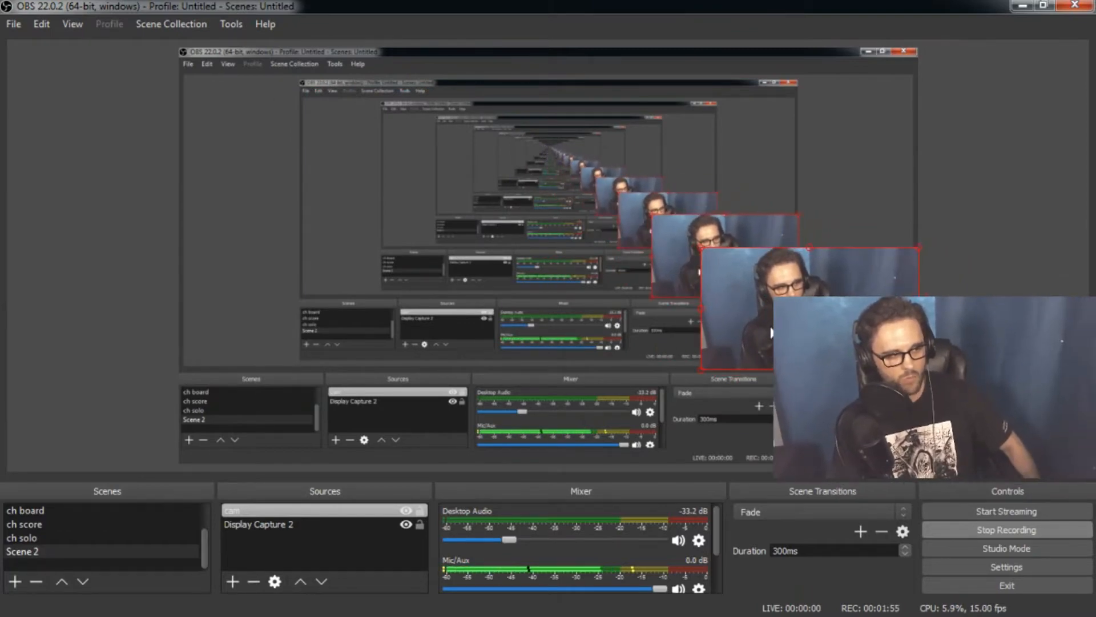
{"action": "left_click", "coordinate": [231, 582]}
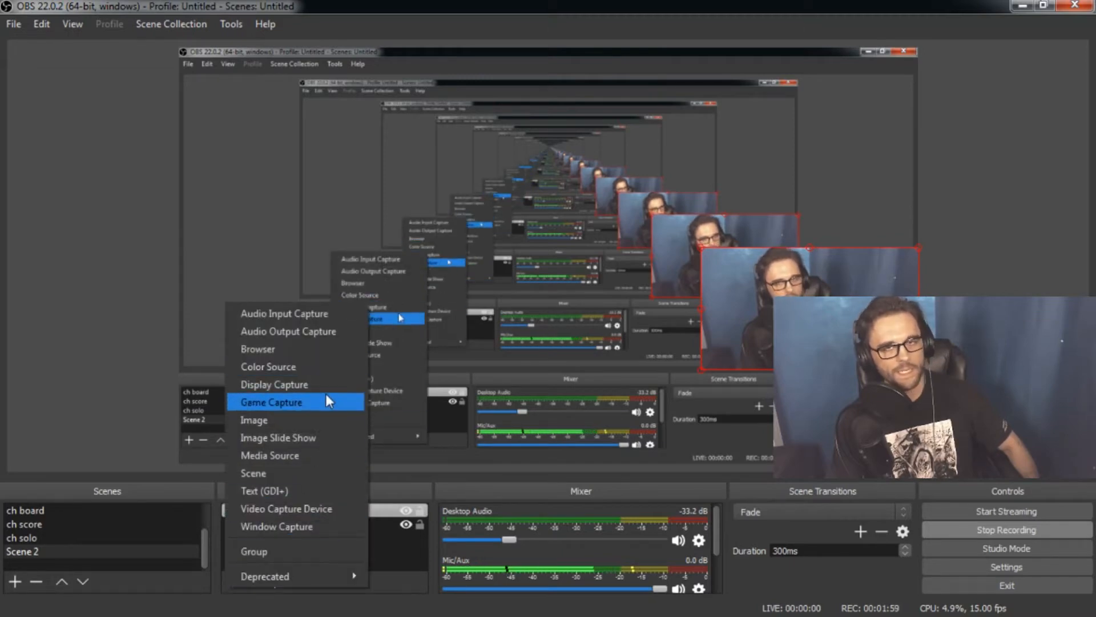
{"action": "left_click", "coordinate": [845, 334]}
{"action": "left_click_drag", "start_coordinate": [845, 334], "coordinate": [826, 336]}
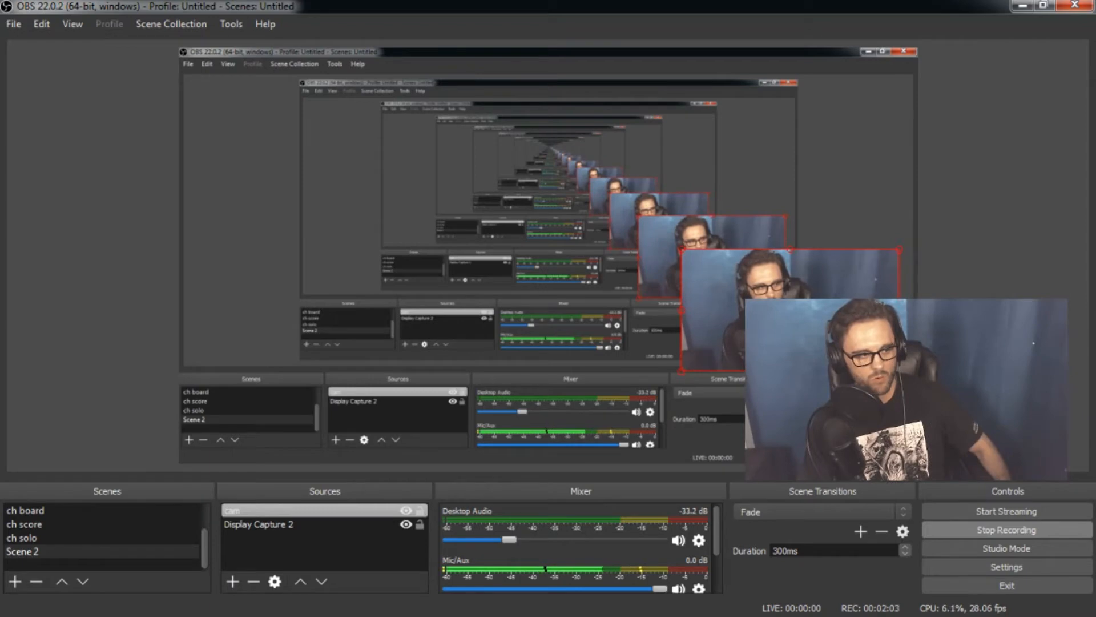
Create a new Image source named "ov" in Scene 2
{"action": "left_click", "coordinate": [230, 579]}
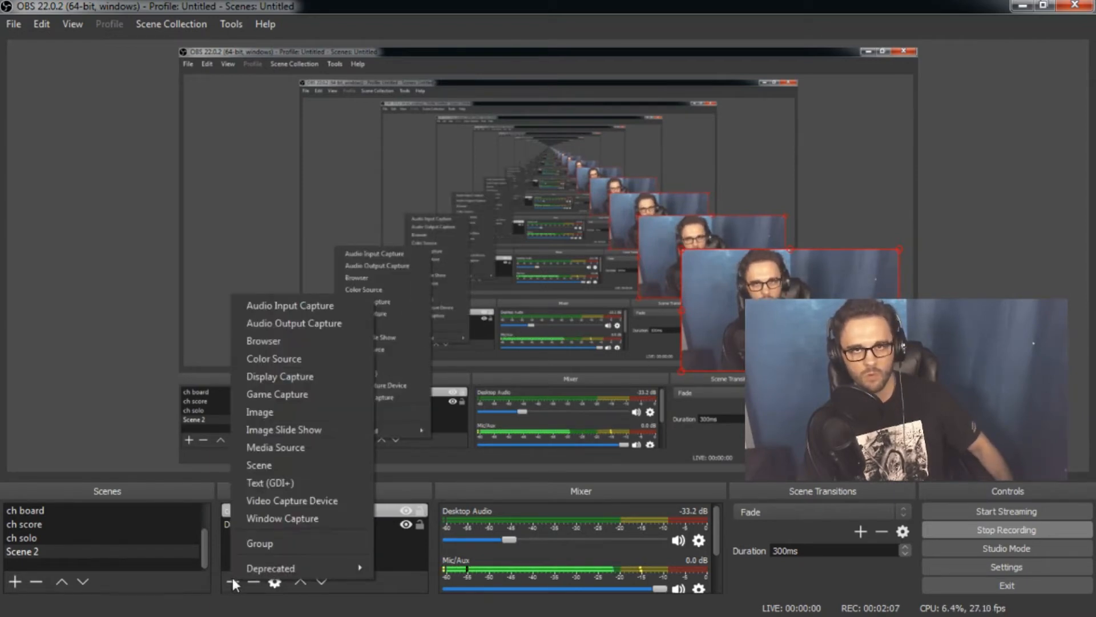
{"action": "left_click", "coordinate": [294, 411]}
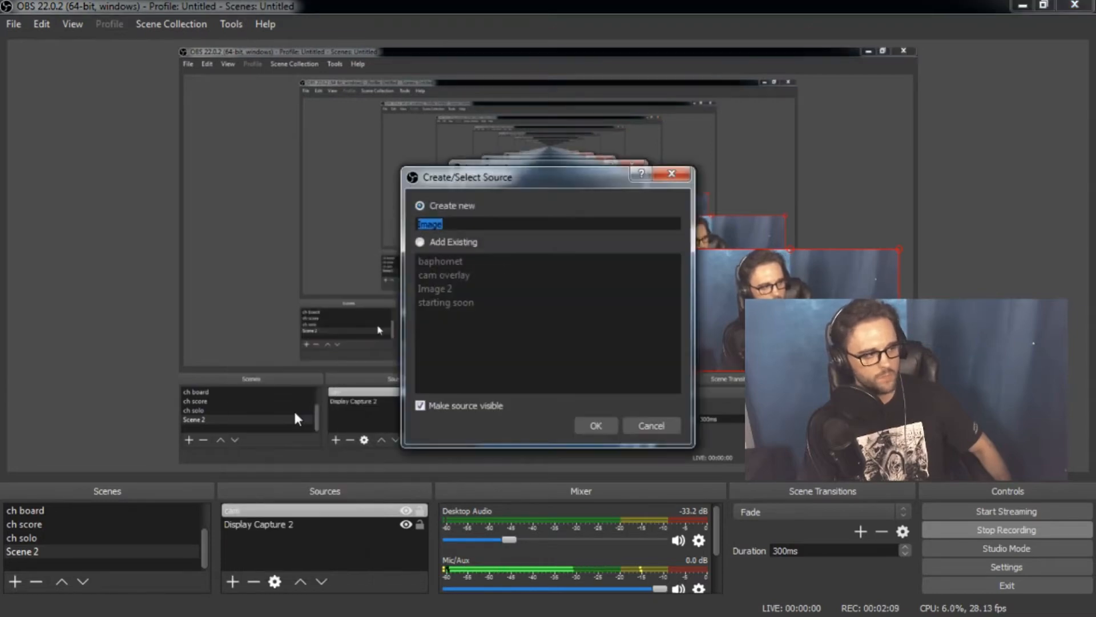
{"action": "type", "text": "ov"}
{"action": "left_click", "coordinate": [593, 429]}
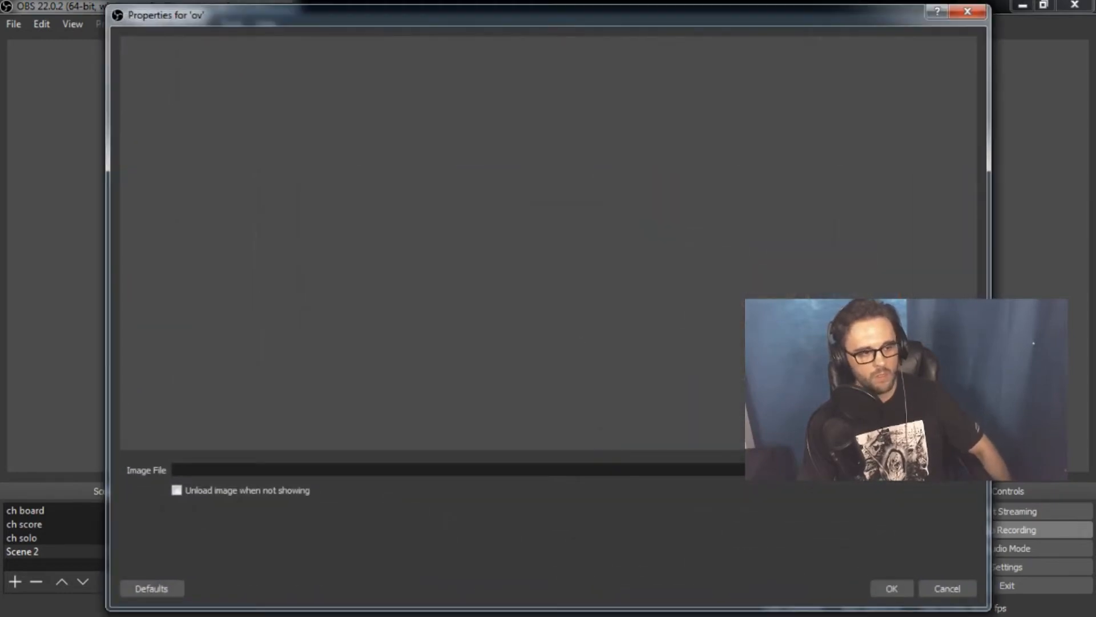
Load eproxycamoverlay.png from the thumbnails folder as the image of the "ov" source
{"action": "left_click", "coordinate": [948, 470]}
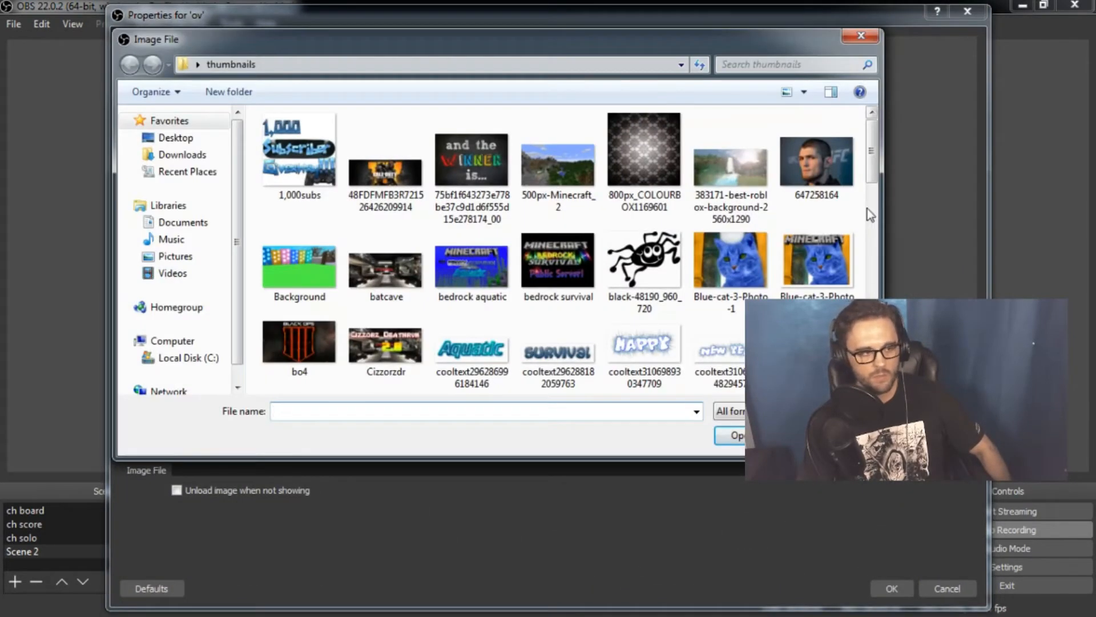
{"action": "scroll", "coordinate": [870, 191], "scroll_direction": "down", "scroll_amount": 2}
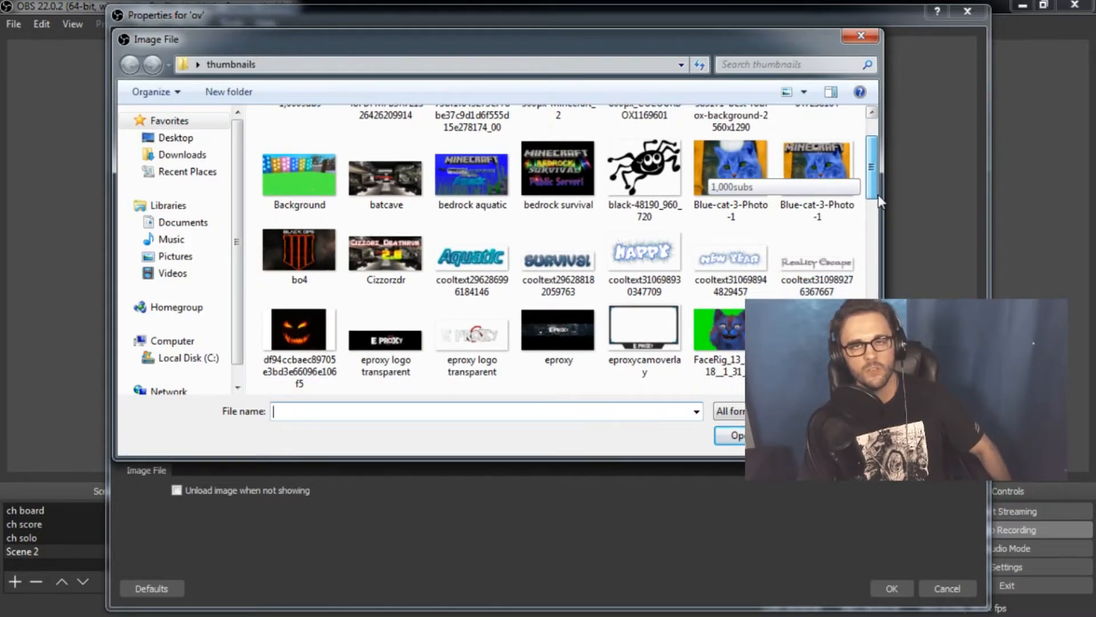
{"action": "scroll", "coordinate": [879, 200], "scroll_direction": "down", "scroll_amount": 1}
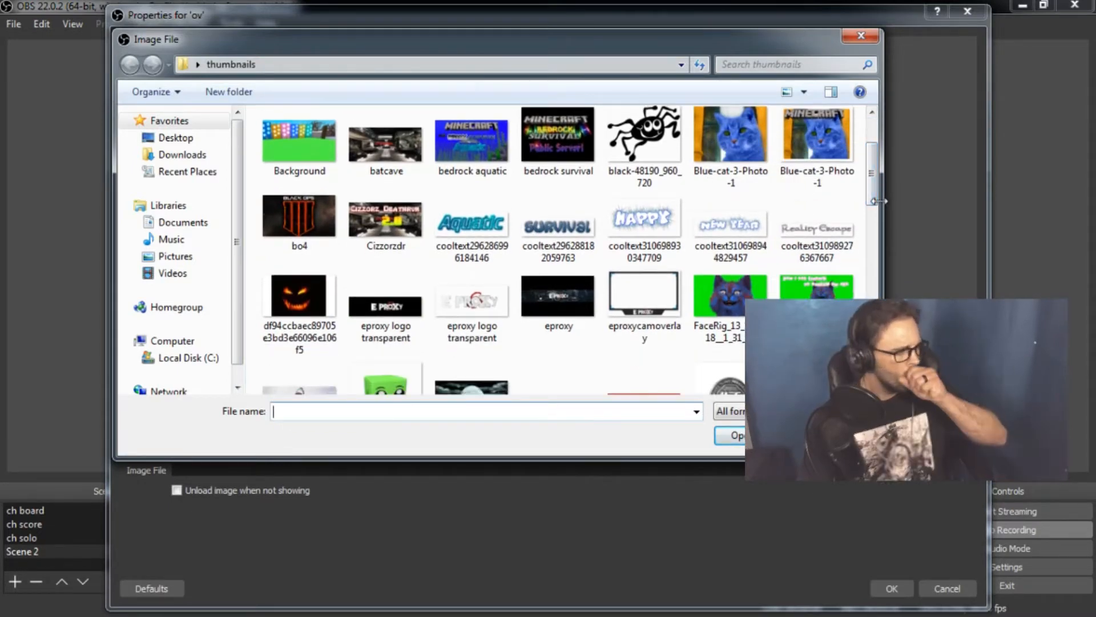
{"action": "left_click", "coordinate": [644, 297]}
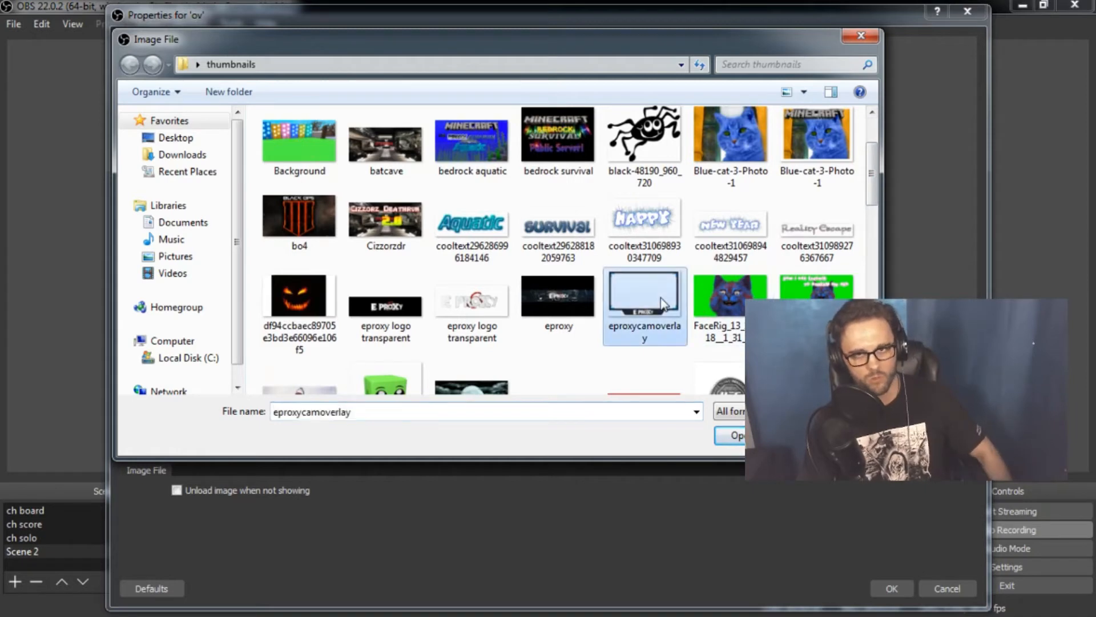
{"action": "left_click", "coordinate": [753, 436]}
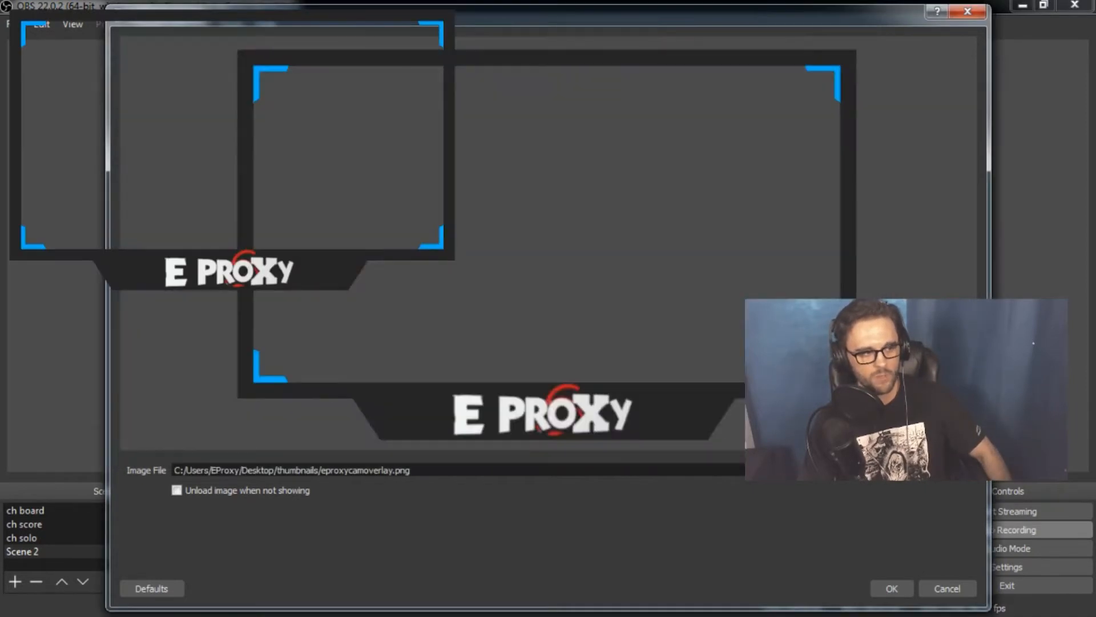
{"action": "left_click", "coordinate": [892, 588]}
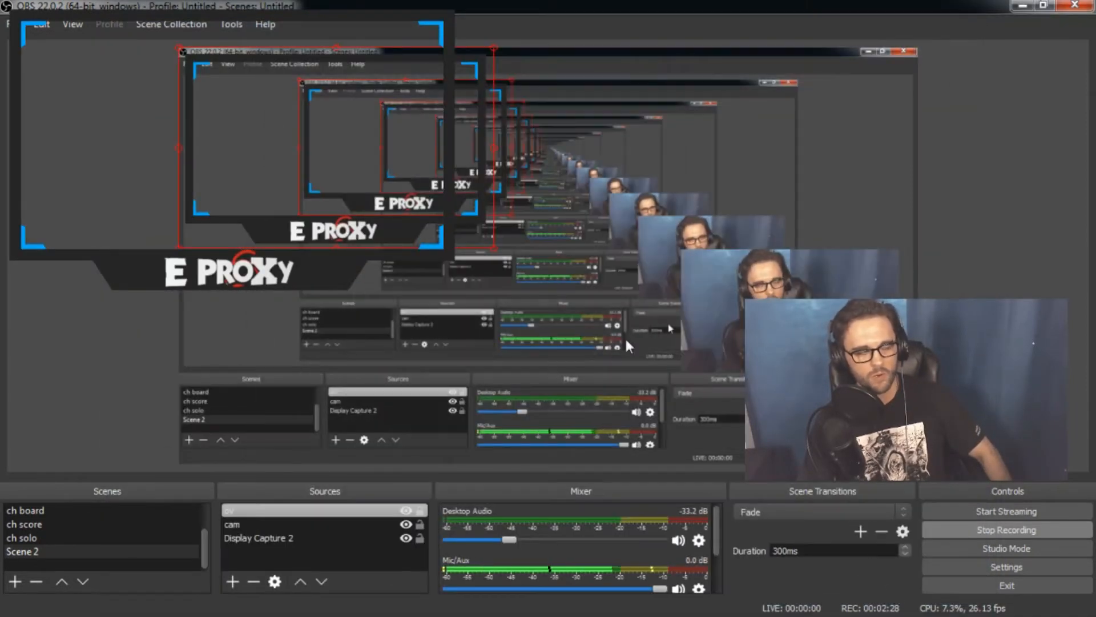
Move the overlay onto the webcam picture and resize it so the frame fits around it
{"action": "left_click_drag", "start_coordinate": [467, 204], "coordinate": [877, 364]}
{"action": "mouse_move", "coordinate": [926, 216]}
{"action": "left_mouse_down"}
{"action": "mouse_move", "coordinate": [907, 242]}
{"action": "mouse_move", "coordinate": [917, 227]}
{"action": "left_mouse_up"}
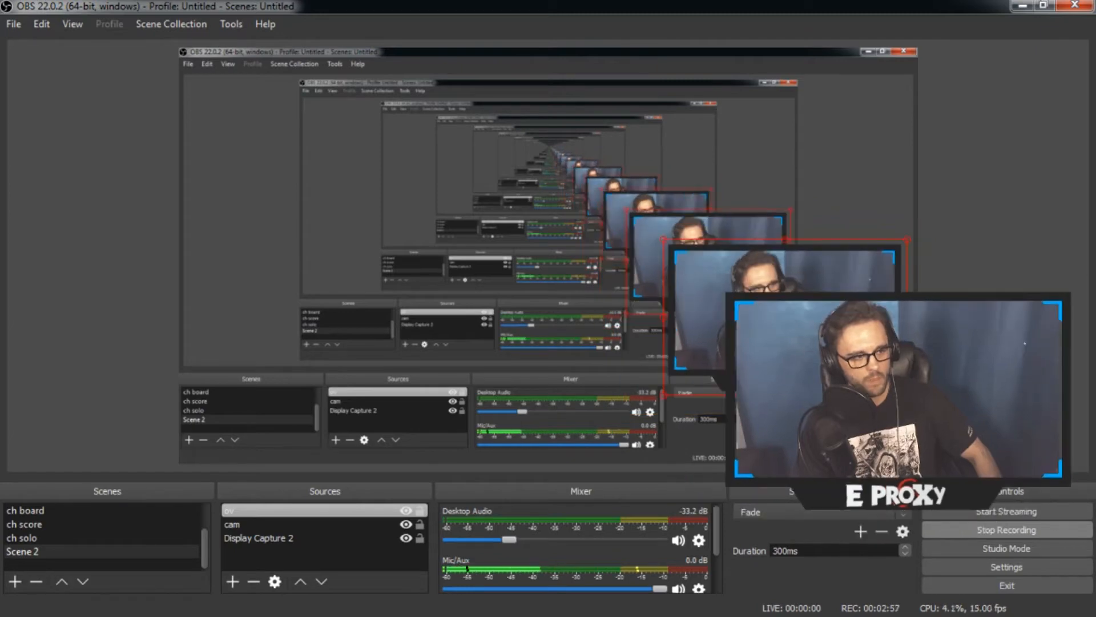
{"action": "left_click", "coordinate": [892, 112]}
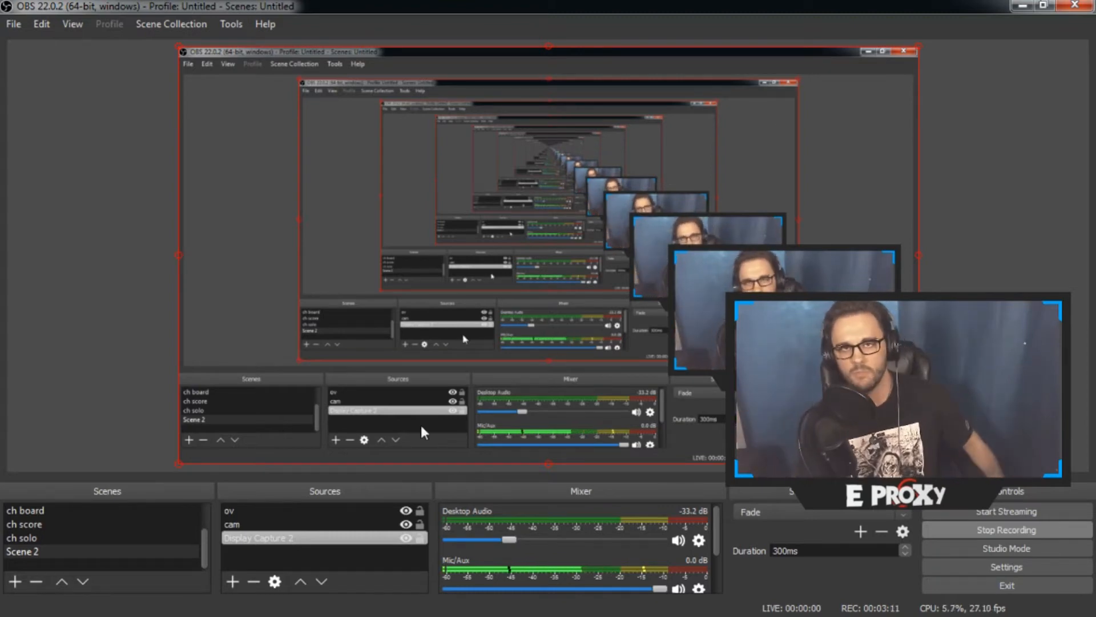
Create a new Browser source named "sb" in Scene 2
{"action": "left_click", "coordinate": [232, 581]}
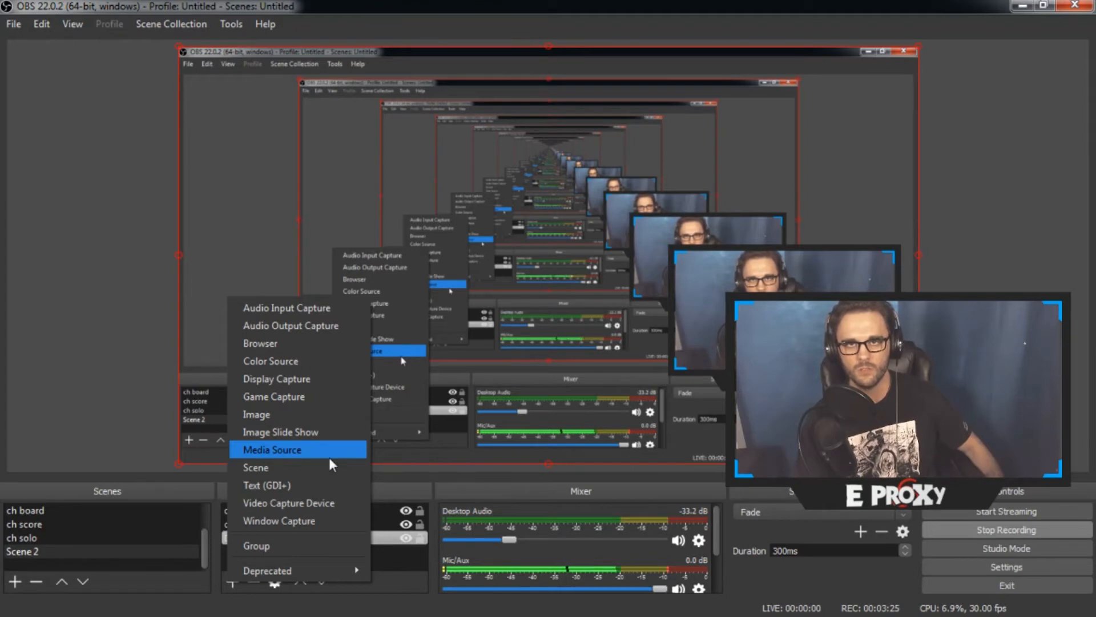
{"action": "left_click", "coordinate": [279, 343]}
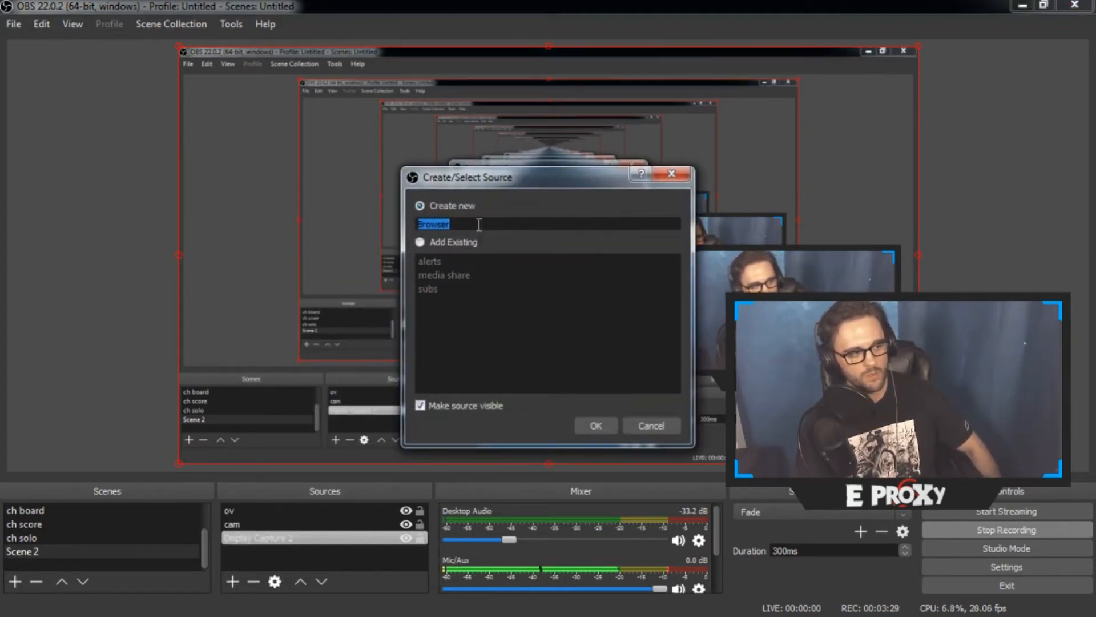
{"action": "type", "text": "sb"}
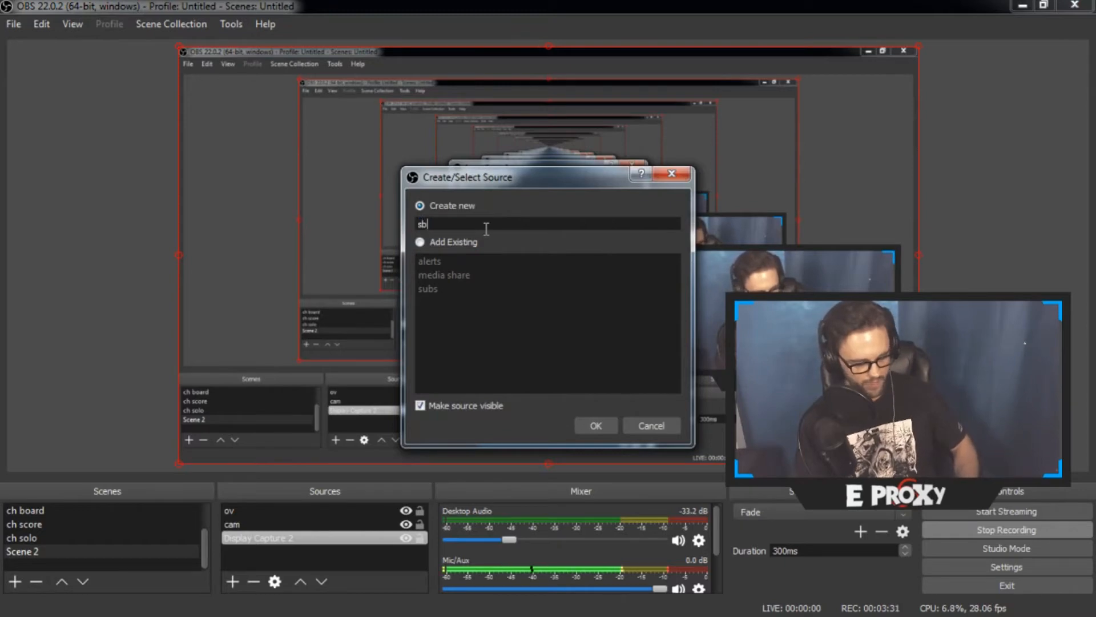
{"action": "left_click", "coordinate": [614, 428]}
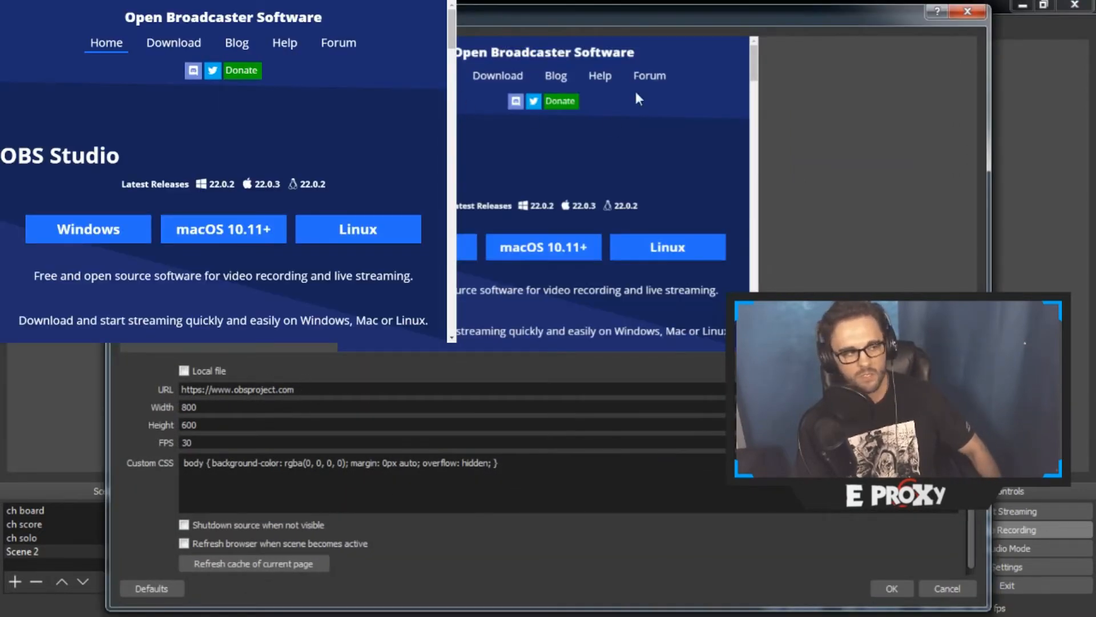
{"action": "left_click", "coordinate": [352, 387]}
{"action": "key", "text": "ctrl+a"}
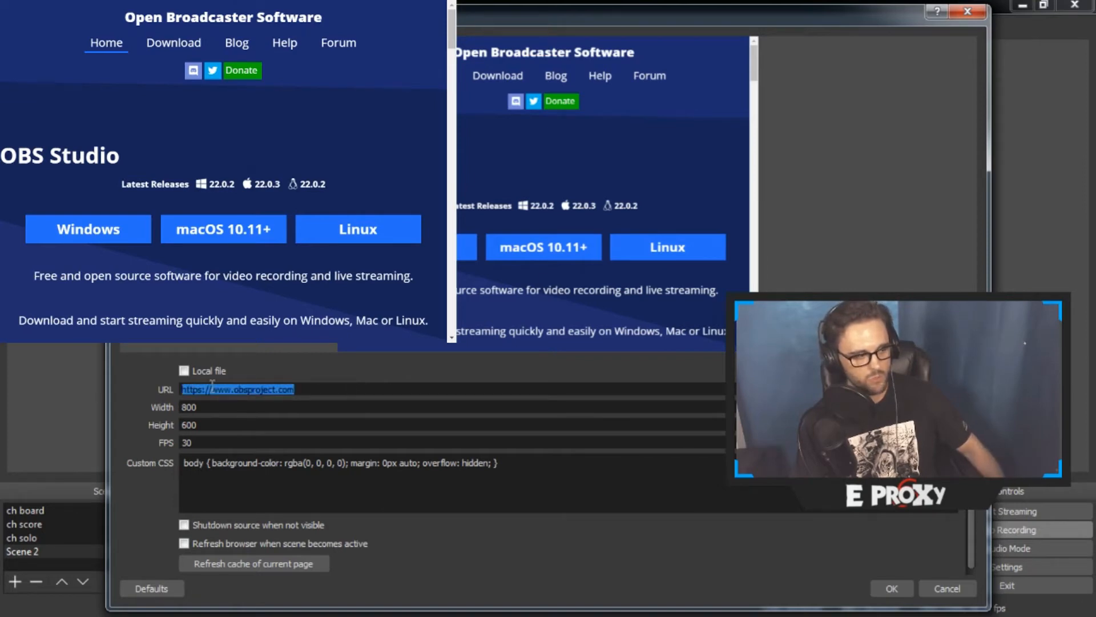
{"action": "key", "text": "BackSpace"}
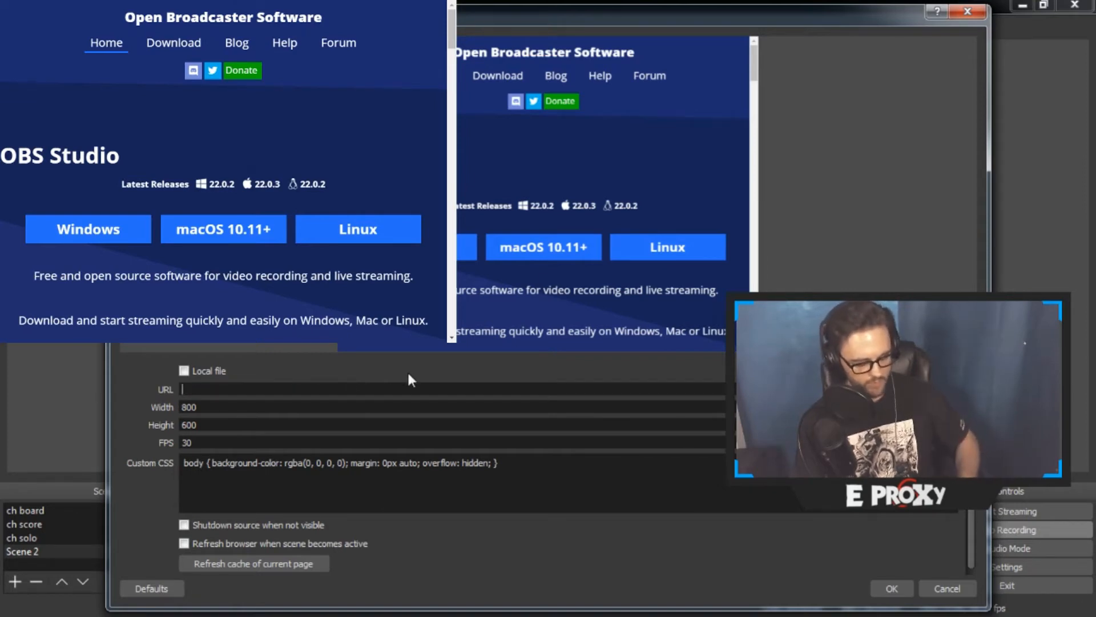
{"action": "type", "text": "https://livecounts.net/channel/eproxy"}
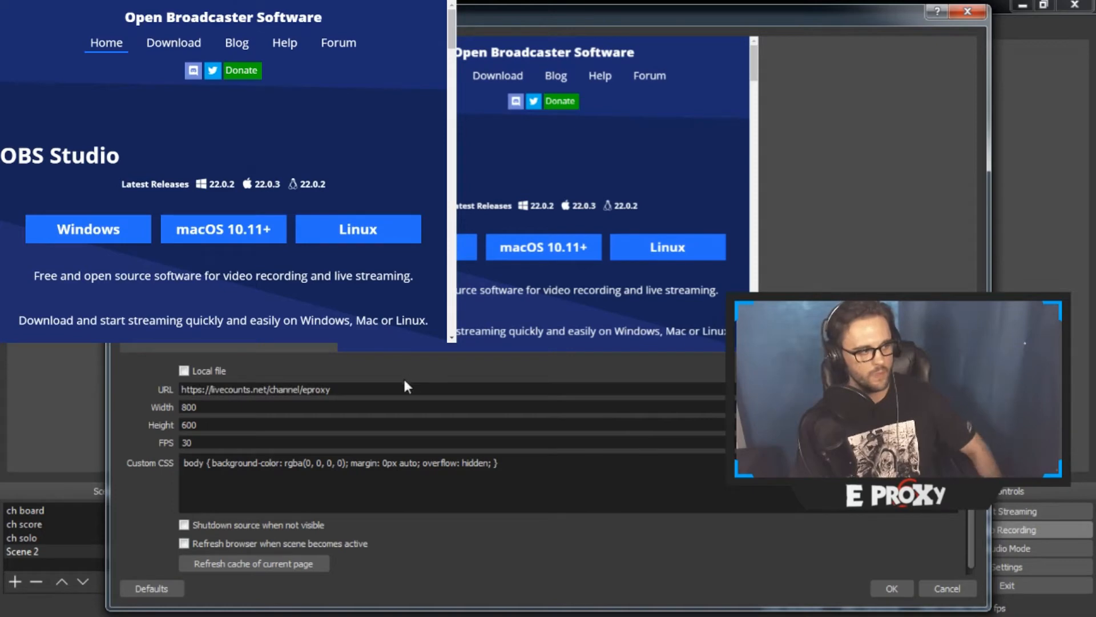
{"action": "left_click", "coordinate": [892, 589]}
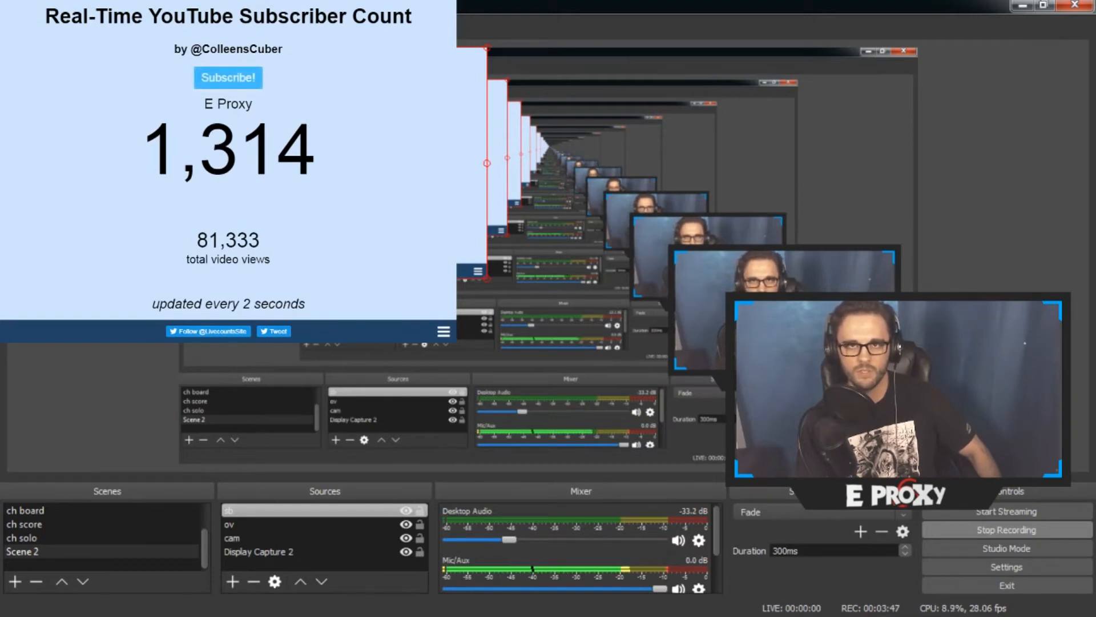
Shift the subscriber count page to the right on the canvas and add a Crop/Pad filter to it
{"action": "left_click_drag", "start_coordinate": [342, 171], "coordinate": [378, 171]}
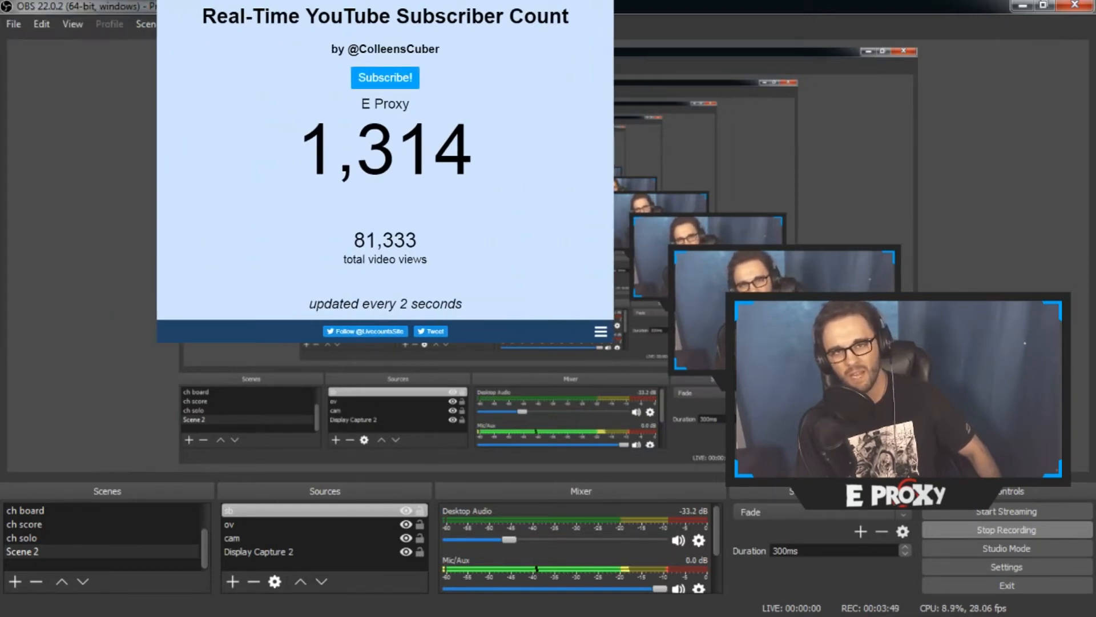
{"action": "right_click", "coordinate": [468, 240]}
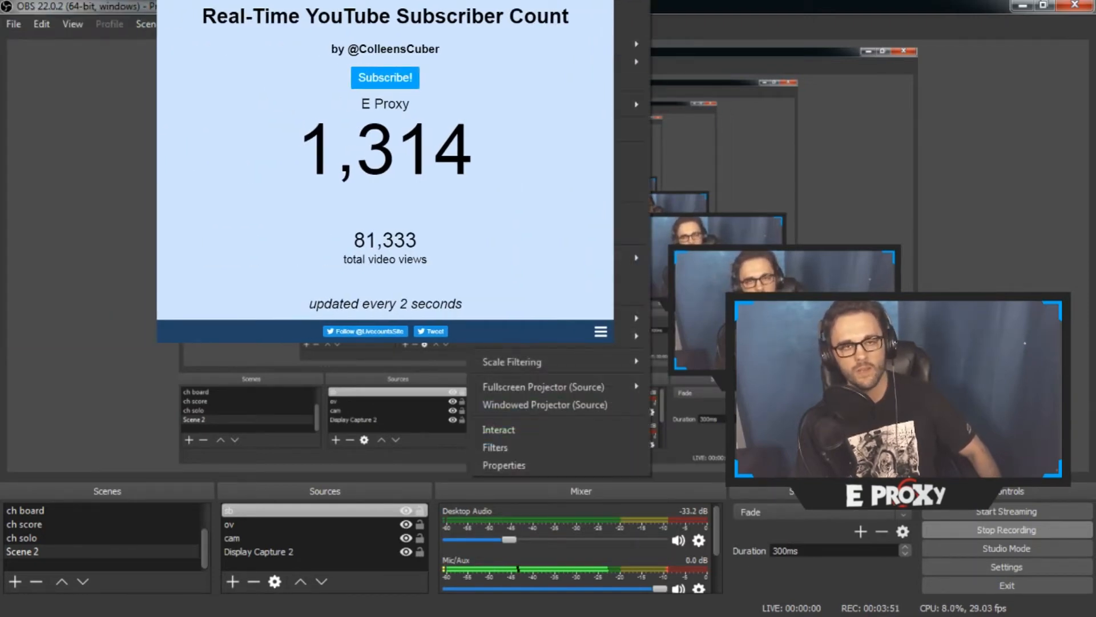
{"action": "left_click", "coordinate": [559, 447]}
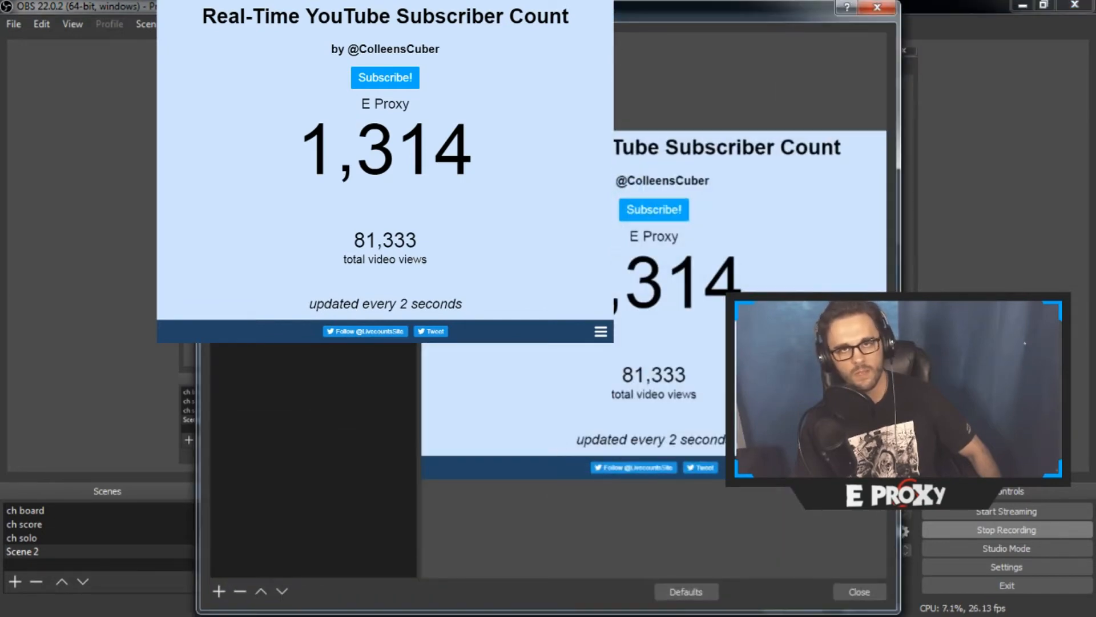
{"action": "mouse_move", "coordinate": [372, 275]}
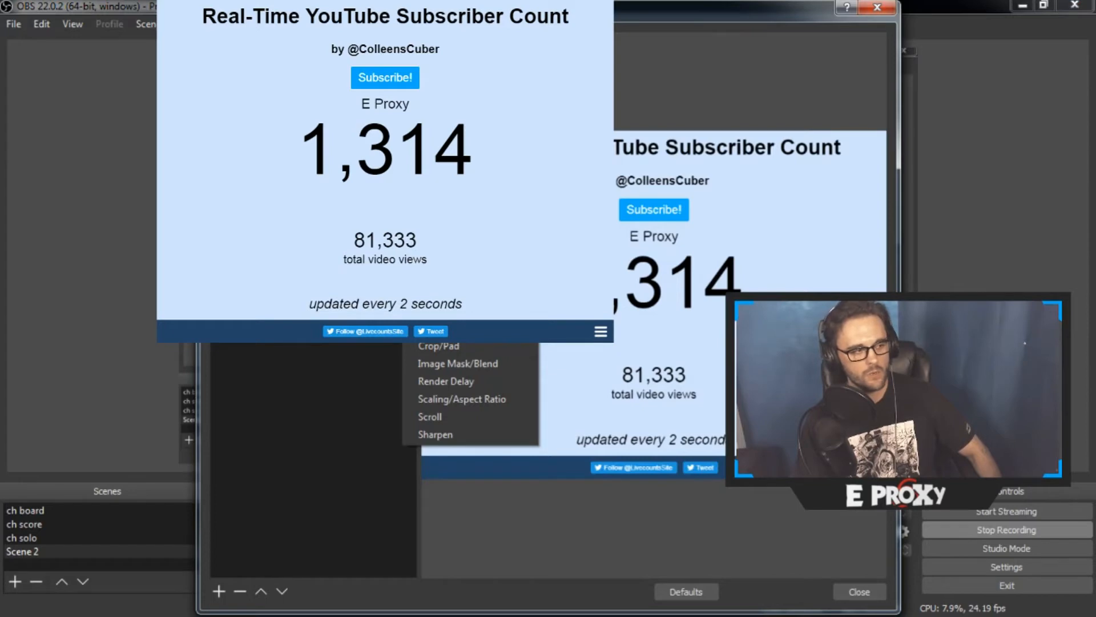
{"action": "left_click", "coordinate": [460, 346]}
{"action": "left_click", "coordinate": [540, 340]}
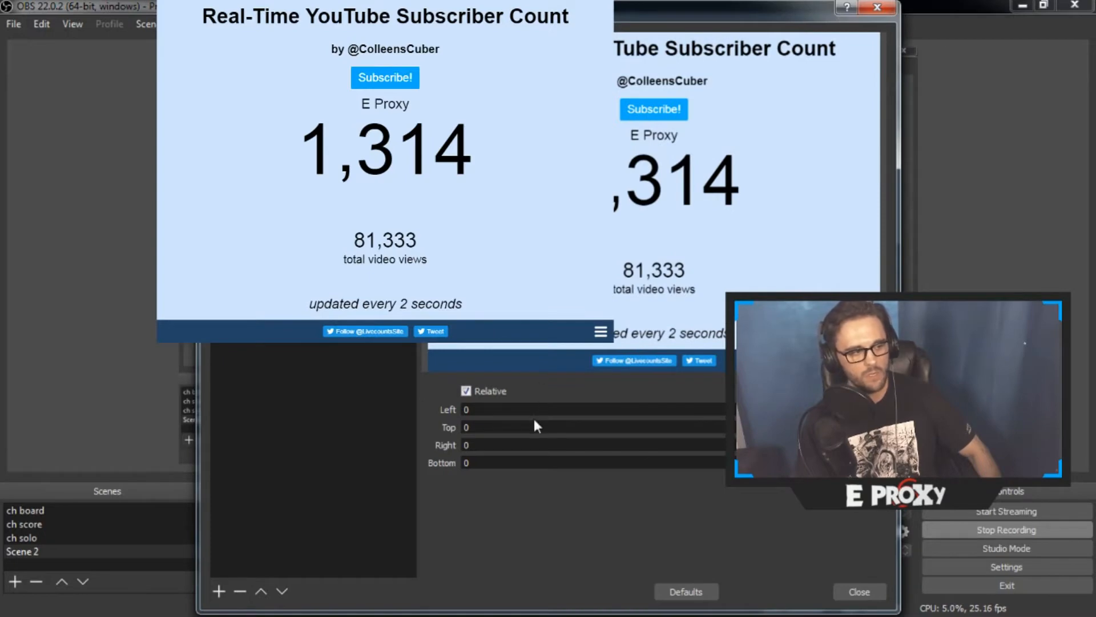
Crop the subscriber count page by 200 on both the Left and Right sides
{"action": "left_click", "coordinate": [534, 408]}
{"action": "key", "text": "BackSpace"}
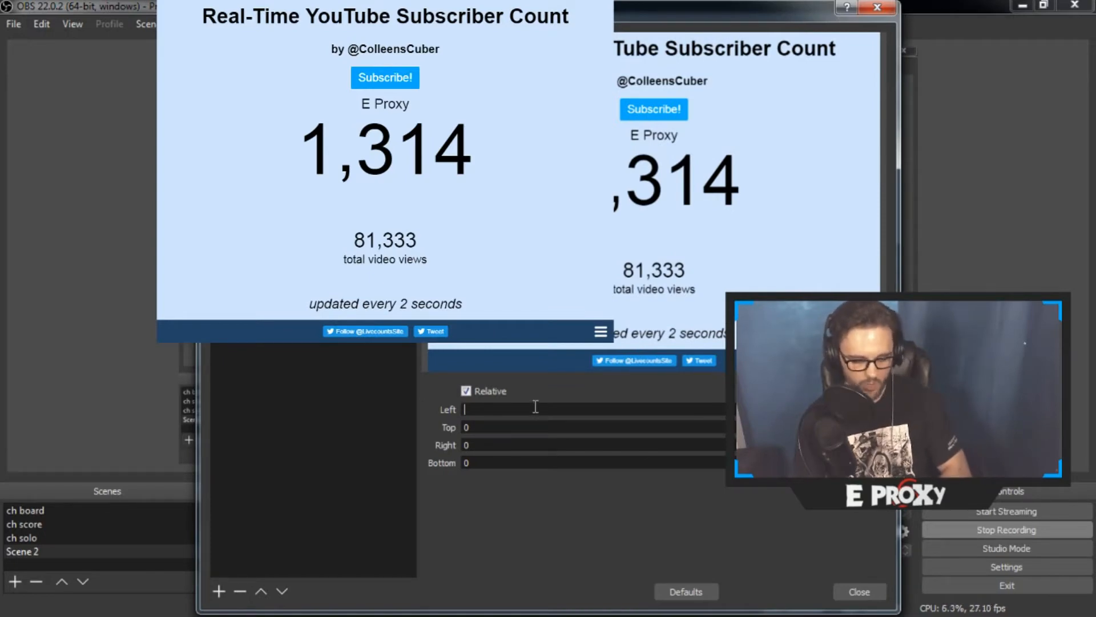
{"action": "type", "text": "200"}
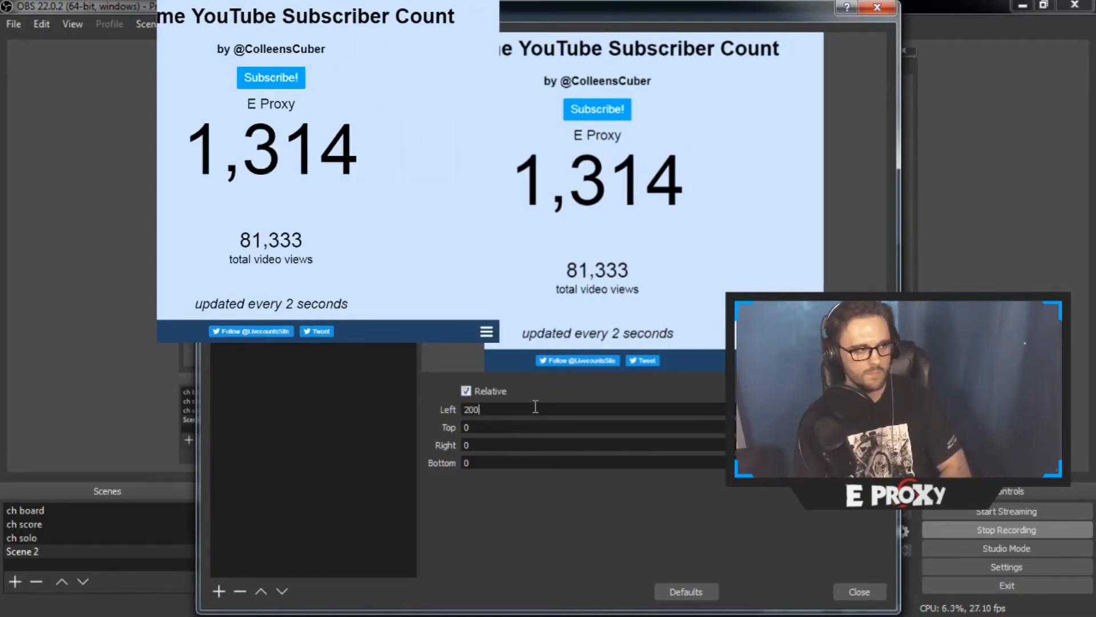
{"action": "key", "text": "BackSpace"}
{"action": "type", "text": "200"}
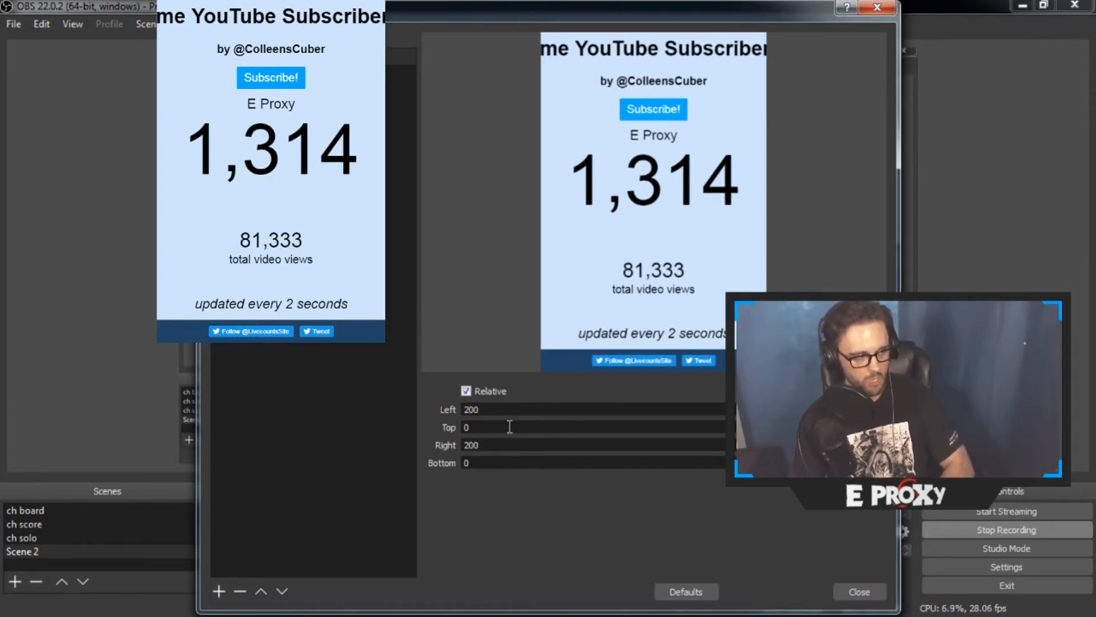
Crop the page's Top and Bottom by 195 each so only the subscriber number is kept
{"action": "key", "text": "BackSpace"}
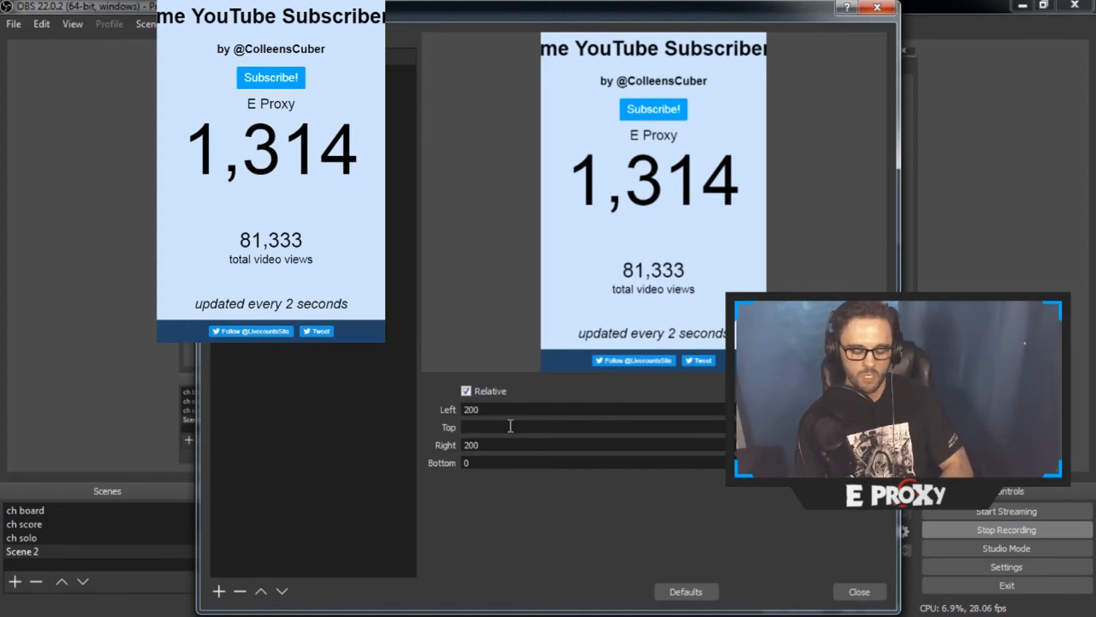
{"action": "type", "text": "190"}
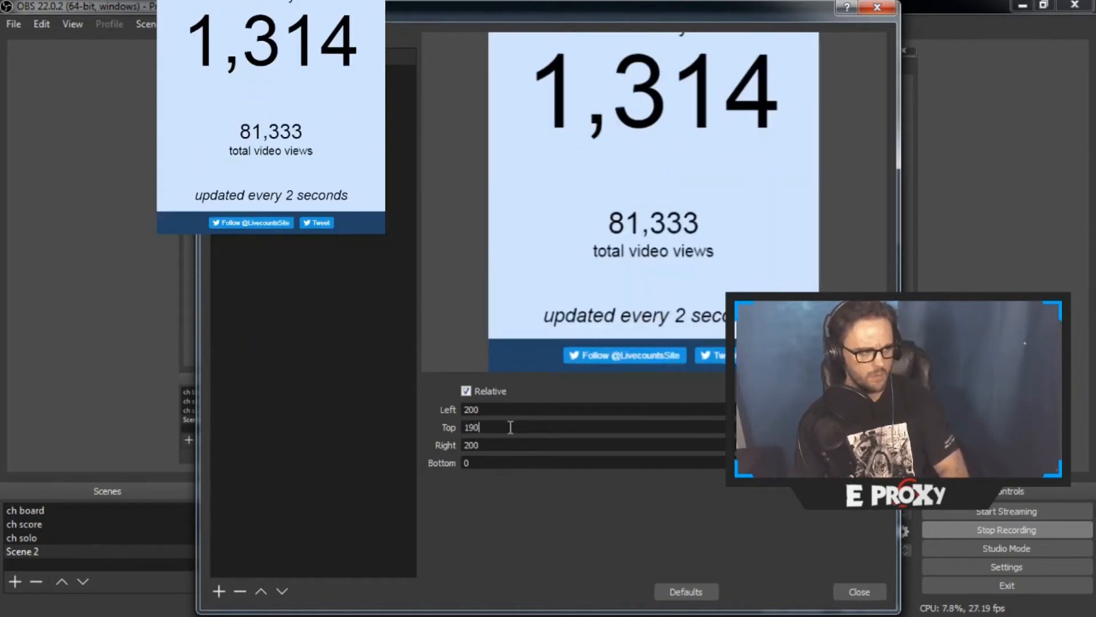
{"action": "key", "text": "BackSpace"}
{"action": "type", "text": "5"}
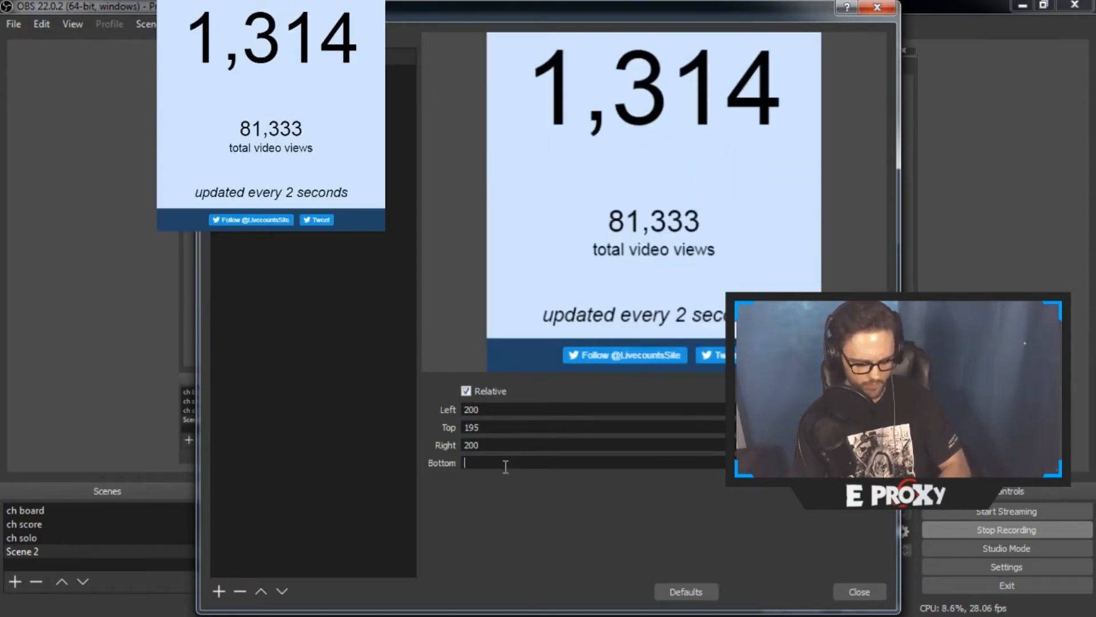
{"action": "type", "text": "195"}
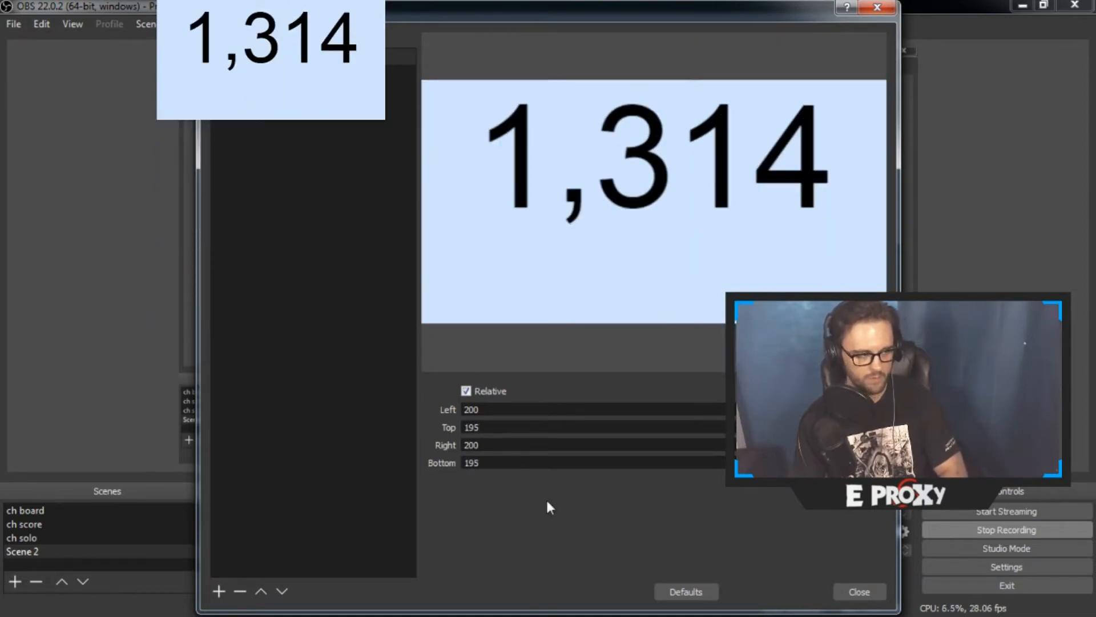
Add a Chroma Key filter to the "sb" source with Blue as the key color type
{"action": "right_click", "coordinate": [265, 328]}
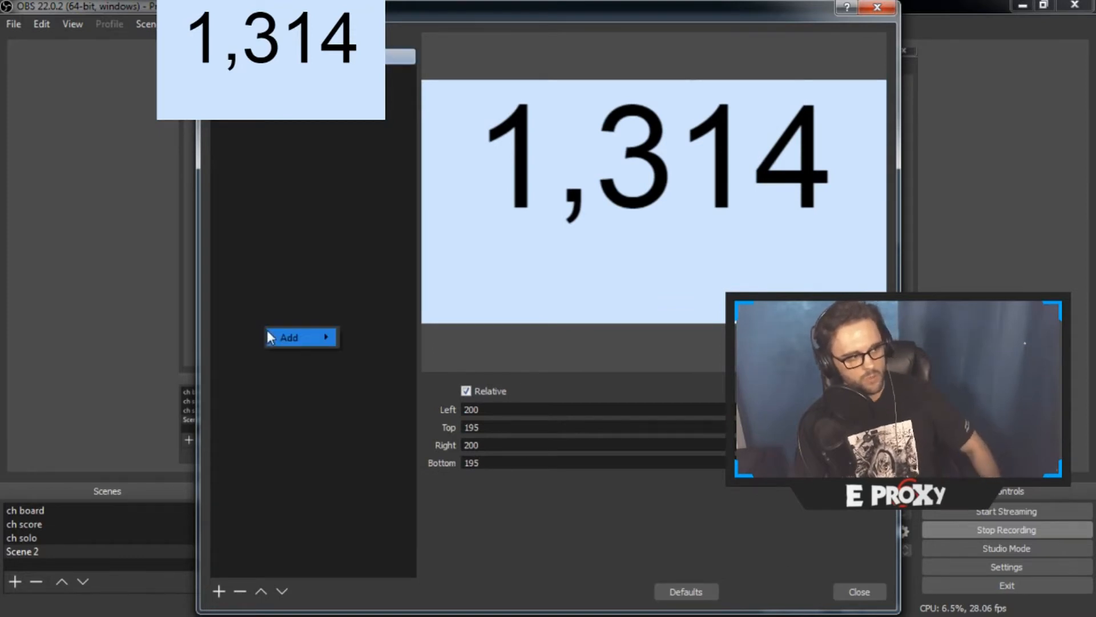
{"action": "mouse_move", "coordinate": [282, 333]}
{"action": "left_click", "coordinate": [378, 357]}
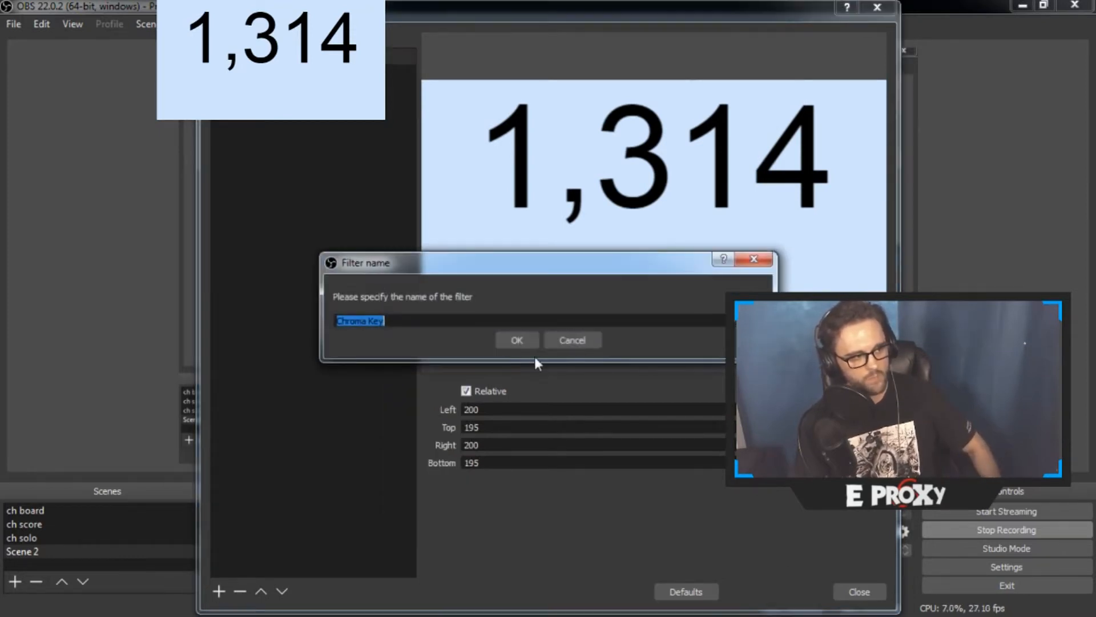
{"action": "left_click", "coordinate": [519, 343]}
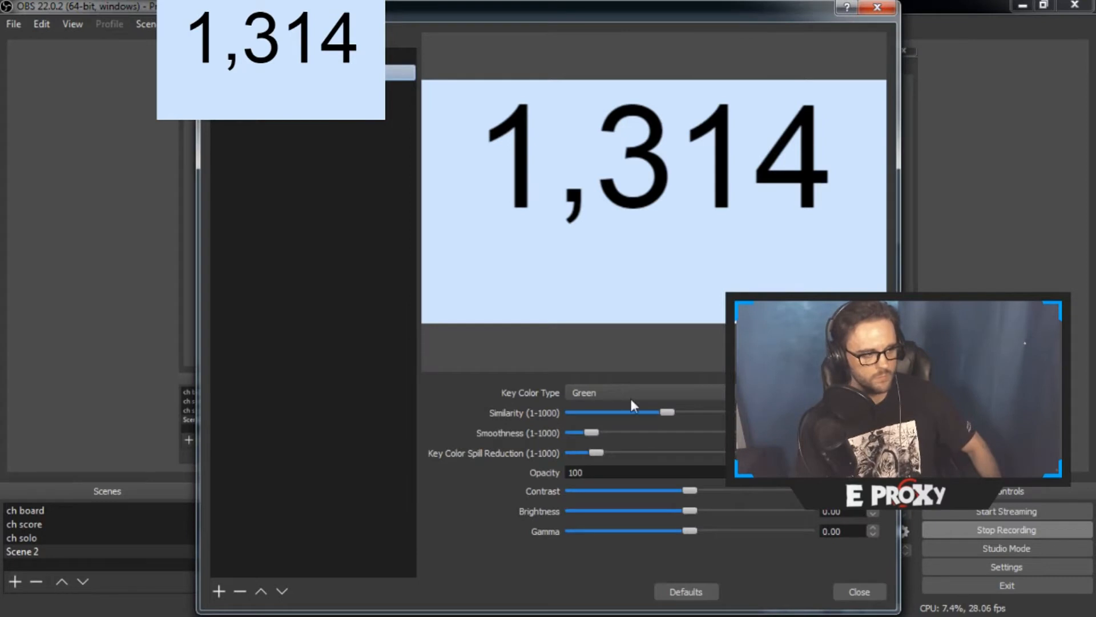
{"action": "left_click", "coordinate": [645, 389]}
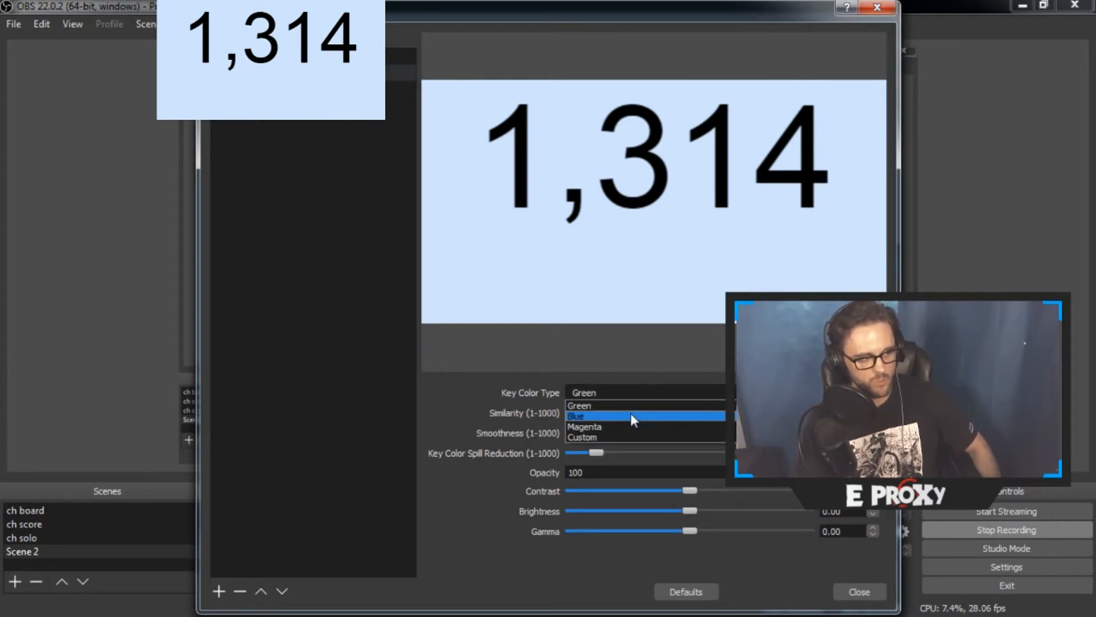
{"action": "left_click", "coordinate": [630, 417]}
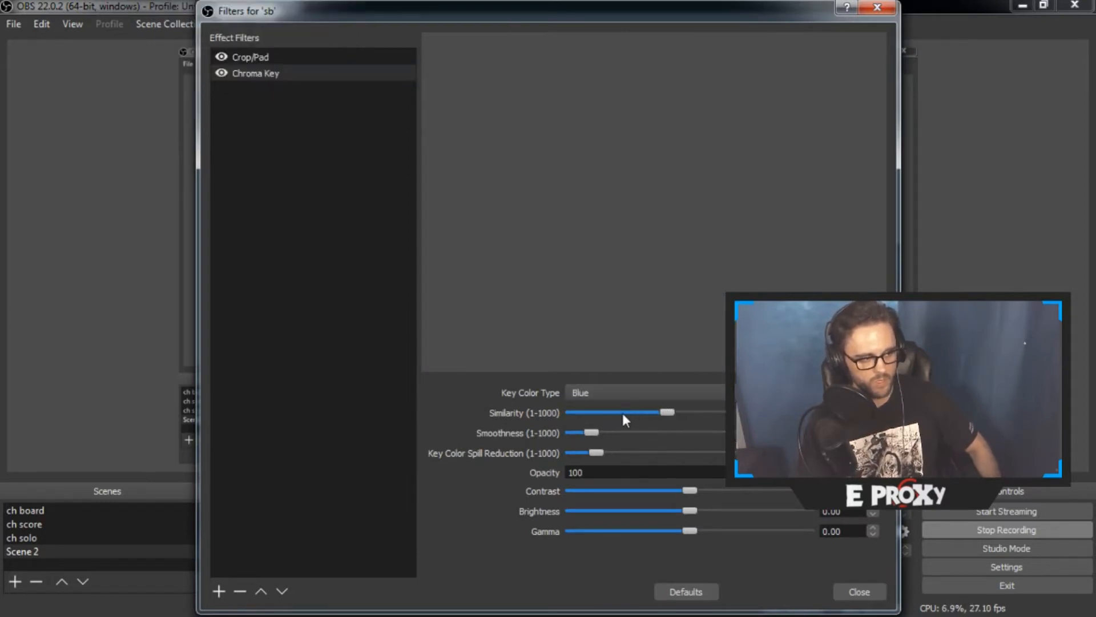
Lower the Chroma Key's Similarity and Smoothness until only the light blue background is removed from the number
{"action": "left_click_drag", "start_coordinate": [662, 409], "coordinate": [576, 436]}
{"action": "left_click_drag", "start_coordinate": [642, 413], "coordinate": [648, 412]}
{"action": "left_click_drag", "start_coordinate": [576, 432], "coordinate": [572, 435]}
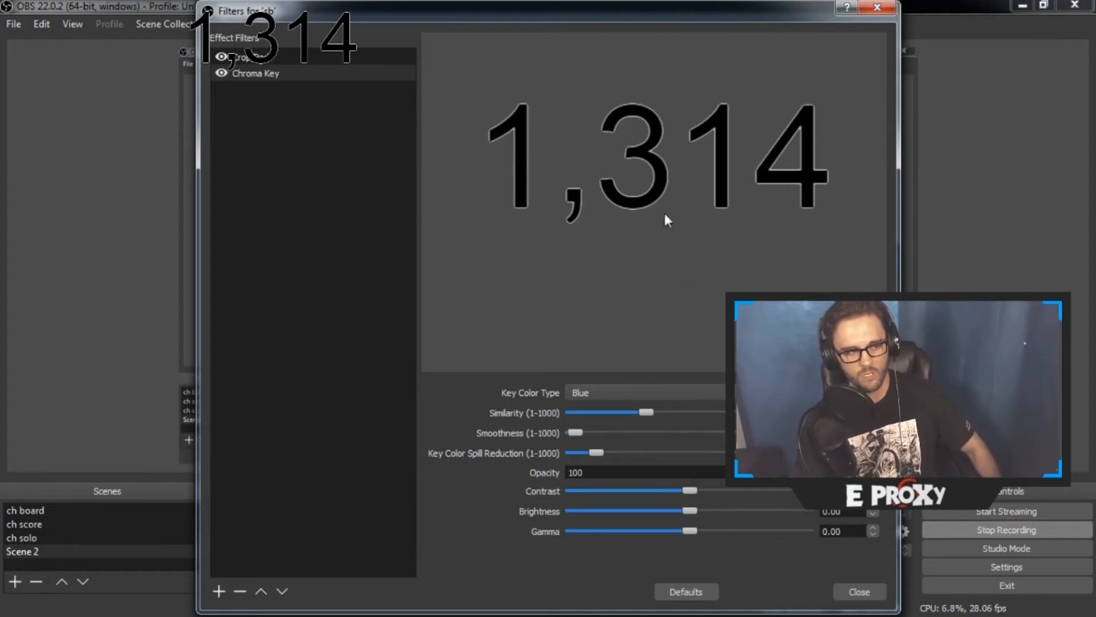
Add a Color Correction filter to the "sb" source, keeping its default name
{"action": "right_click", "coordinate": [242, 148]}
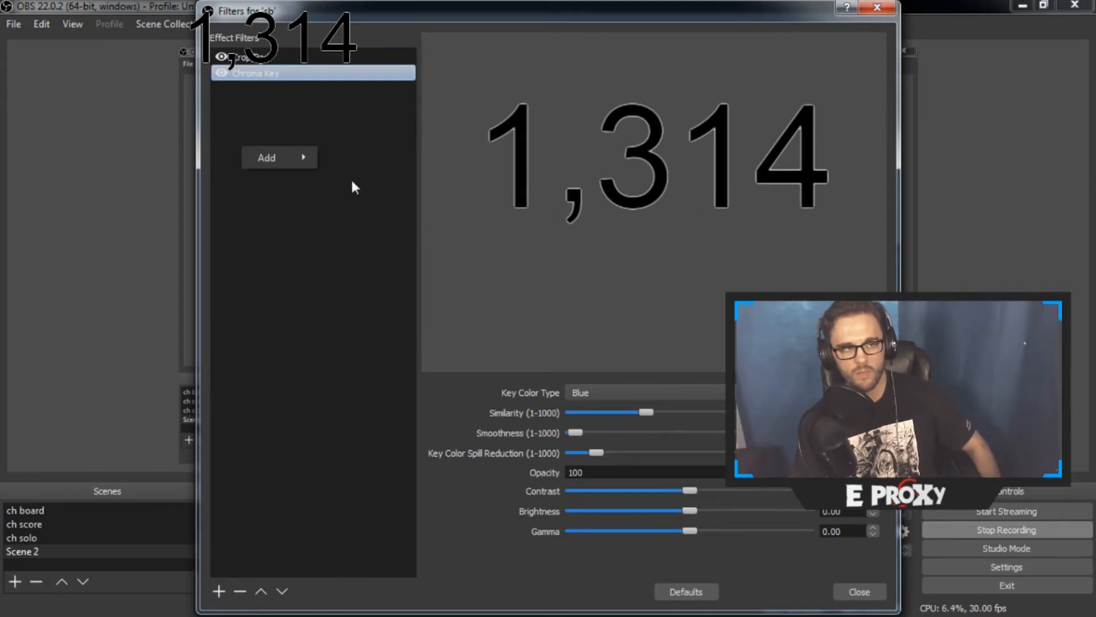
{"action": "mouse_move", "coordinate": [295, 153]}
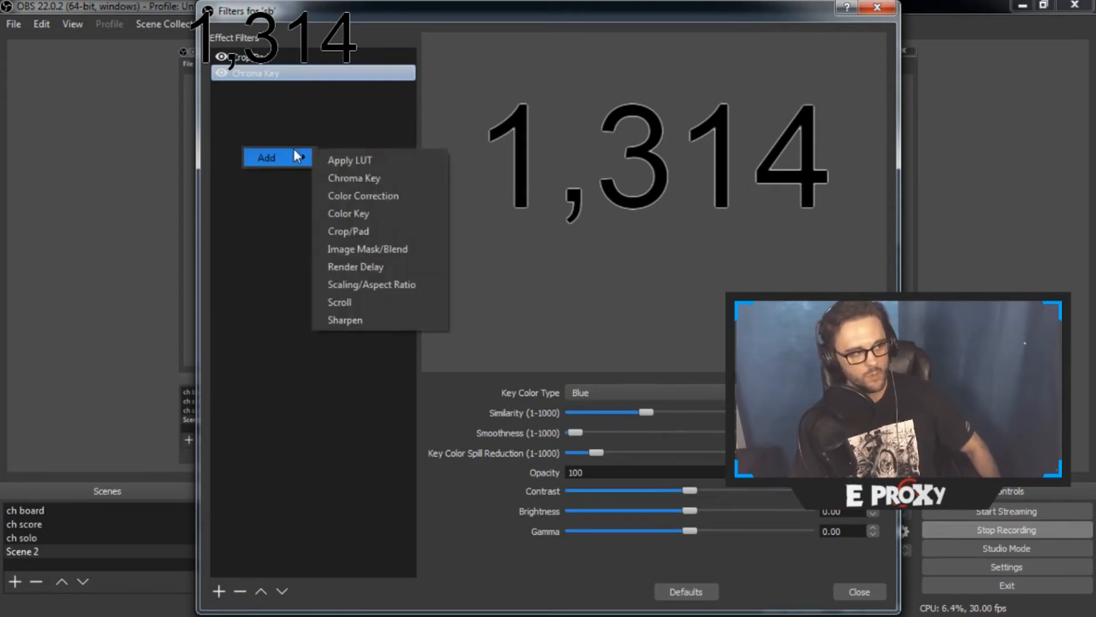
{"action": "left_click", "coordinate": [379, 197]}
{"action": "left_click", "coordinate": [530, 340]}
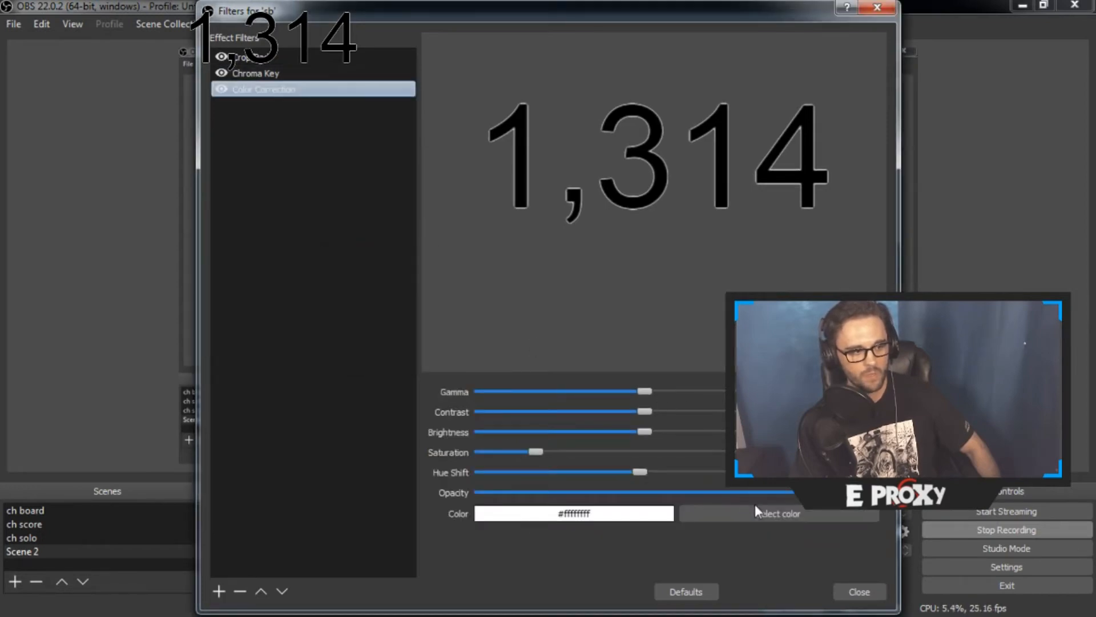
Tint the subscriber number blue with color #1500ff, then raise the Brightness and reduce the Contrast to its minimum
{"action": "left_click", "coordinate": [759, 512]}
{"action": "left_click_drag", "start_coordinate": [587, 223], "coordinate": [586, 176]}
{"action": "left_click", "coordinate": [681, 458]}
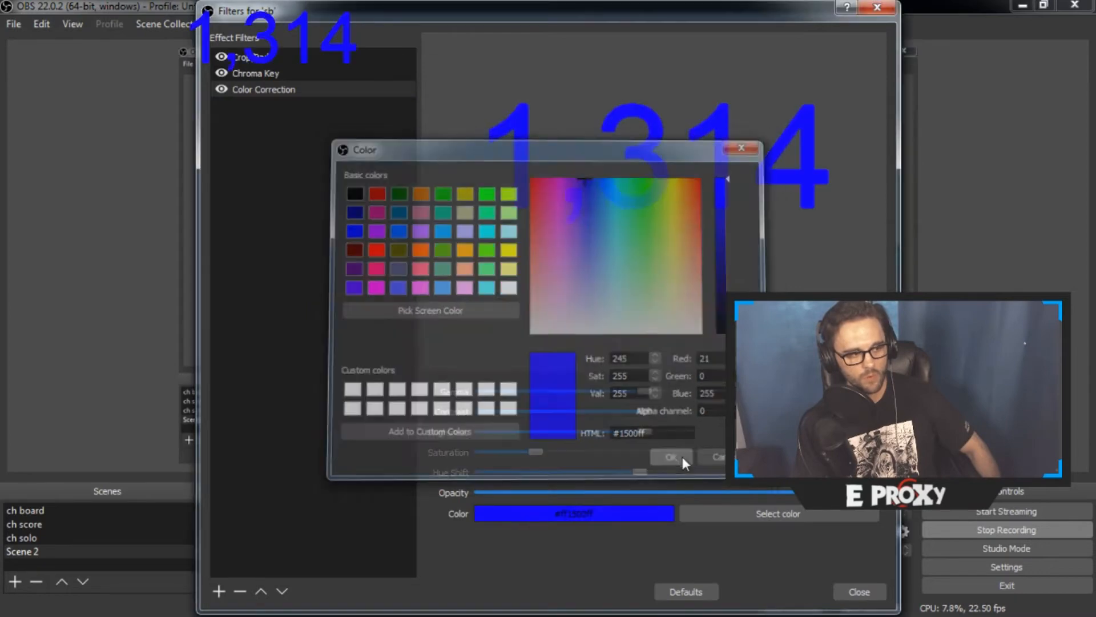
{"action": "left_click_drag", "start_coordinate": [648, 432], "coordinate": [771, 432]}
{"action": "left_click_drag", "start_coordinate": [645, 411], "coordinate": [460, 423]}
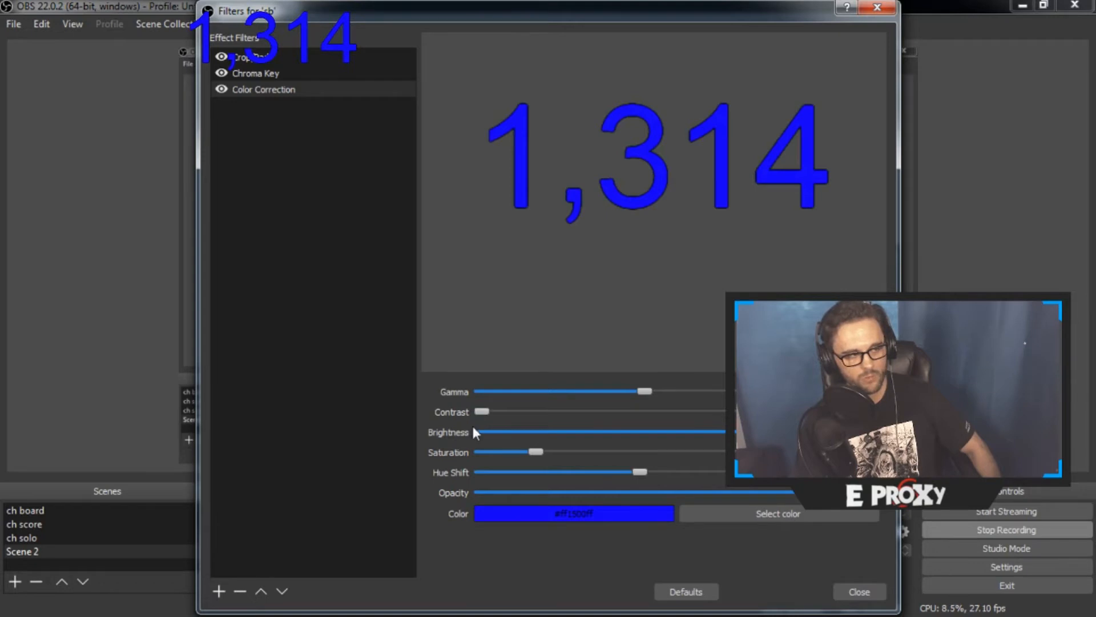
Close the filters and move the subscriber number to the upper-right corner of the canvas
{"action": "left_click", "coordinate": [856, 592]}
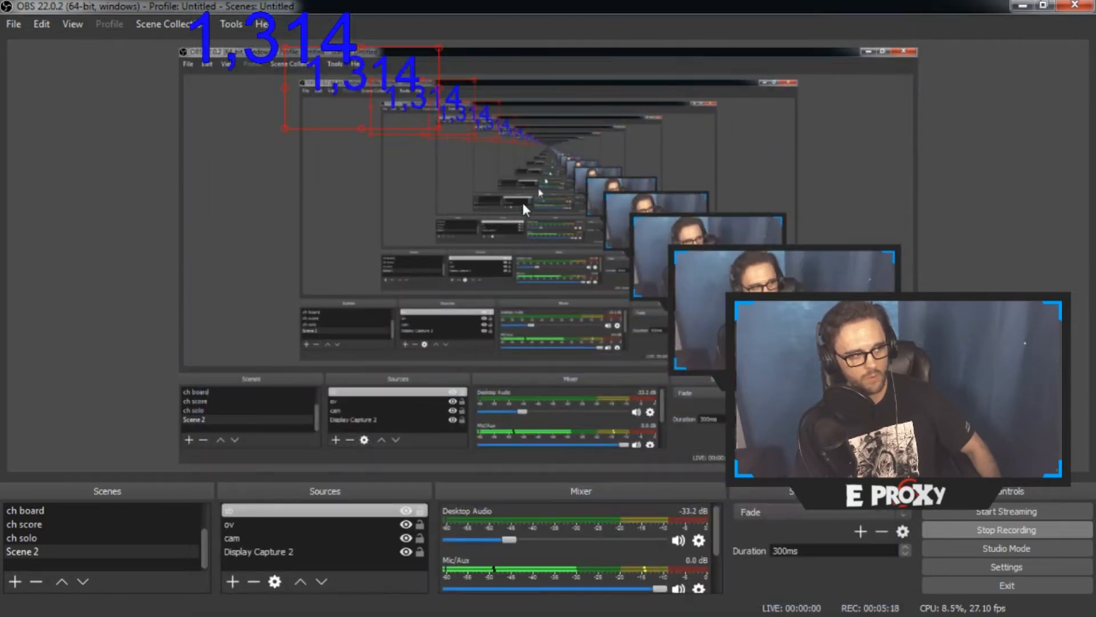
{"action": "left_click_drag", "start_coordinate": [407, 121], "coordinate": [859, 121]}
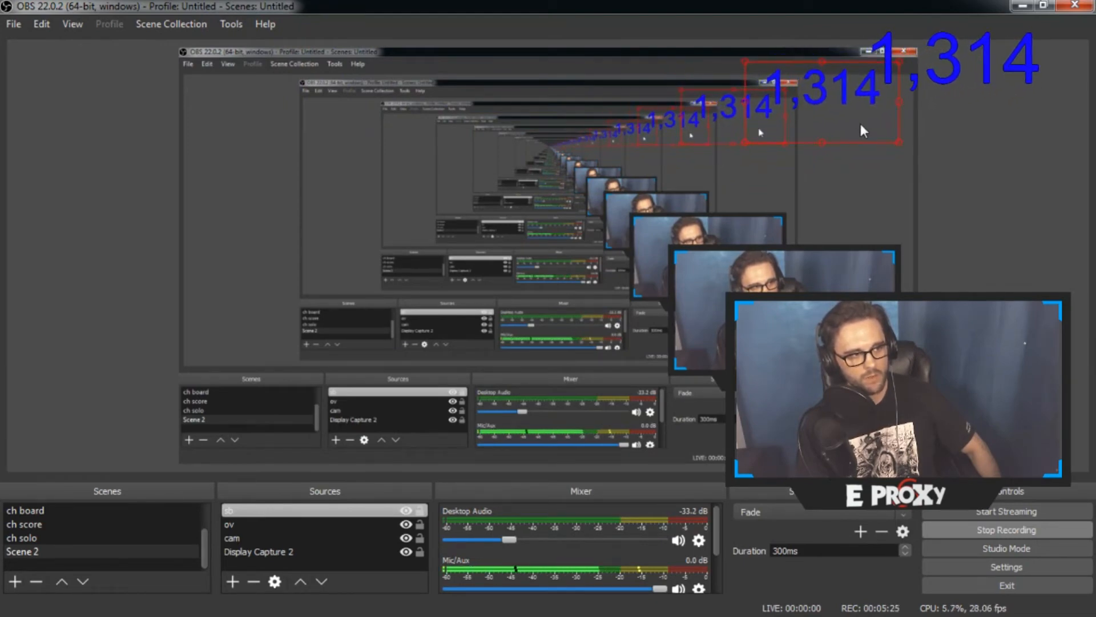
Add a new Text (GDI+) source with its default name and enter "sub count" as its text
{"action": "left_click", "coordinate": [234, 582]}
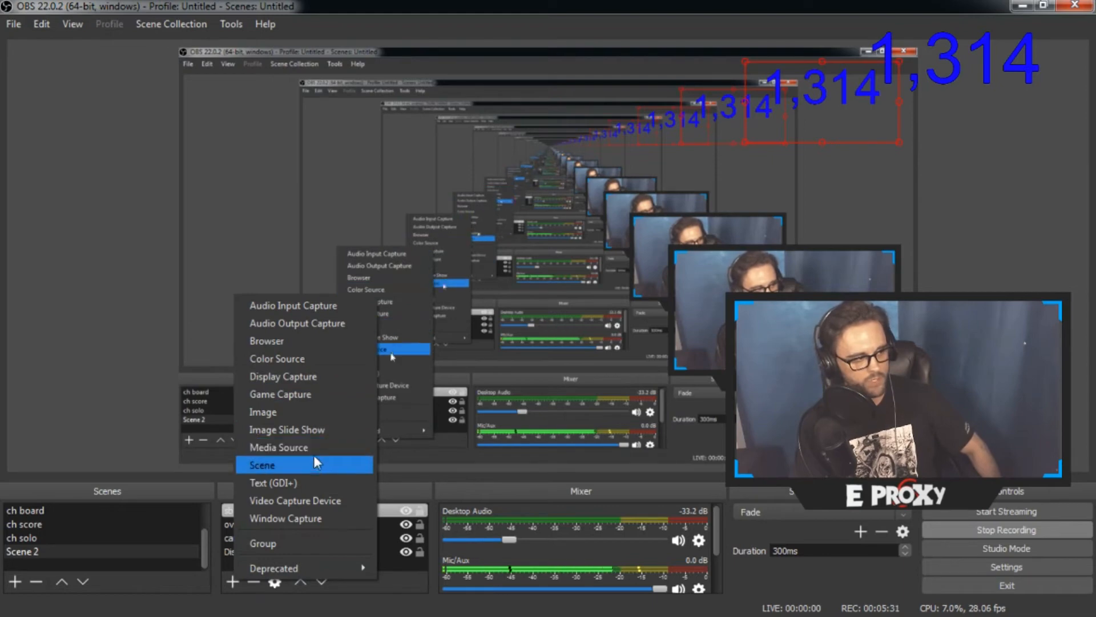
{"action": "left_click", "coordinate": [311, 482]}
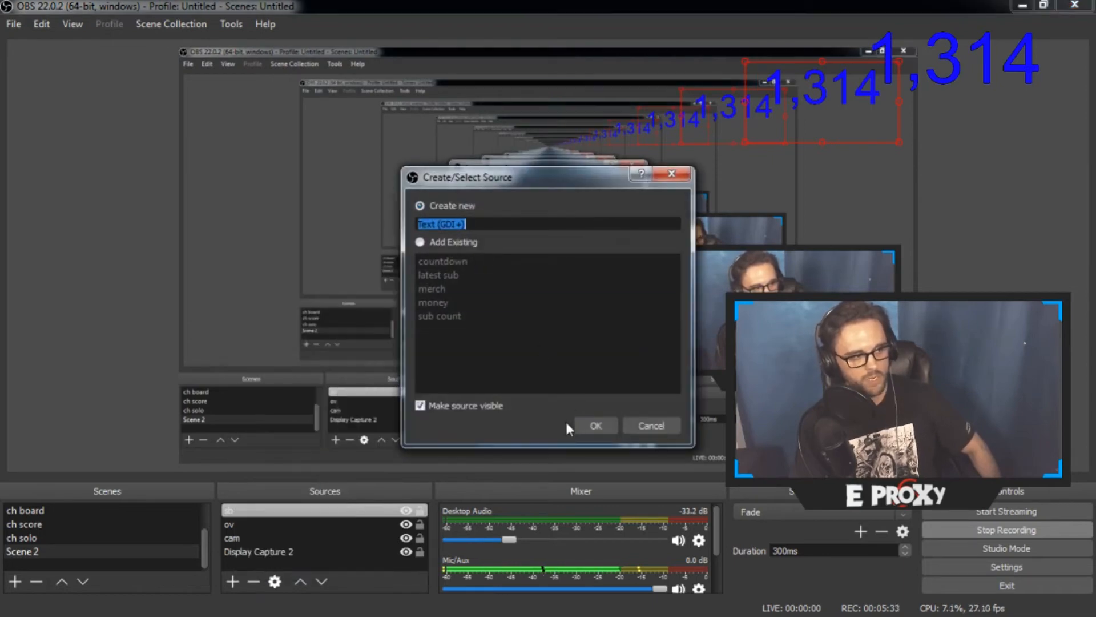
{"action": "left_click", "coordinate": [585, 425]}
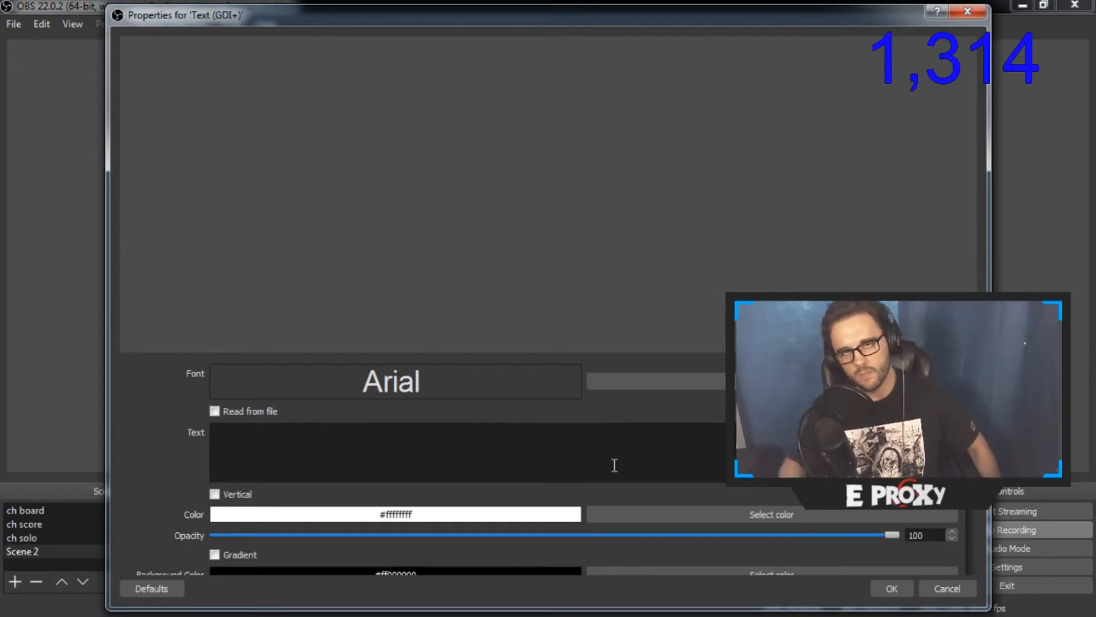
{"action": "type", "text": "sub"}
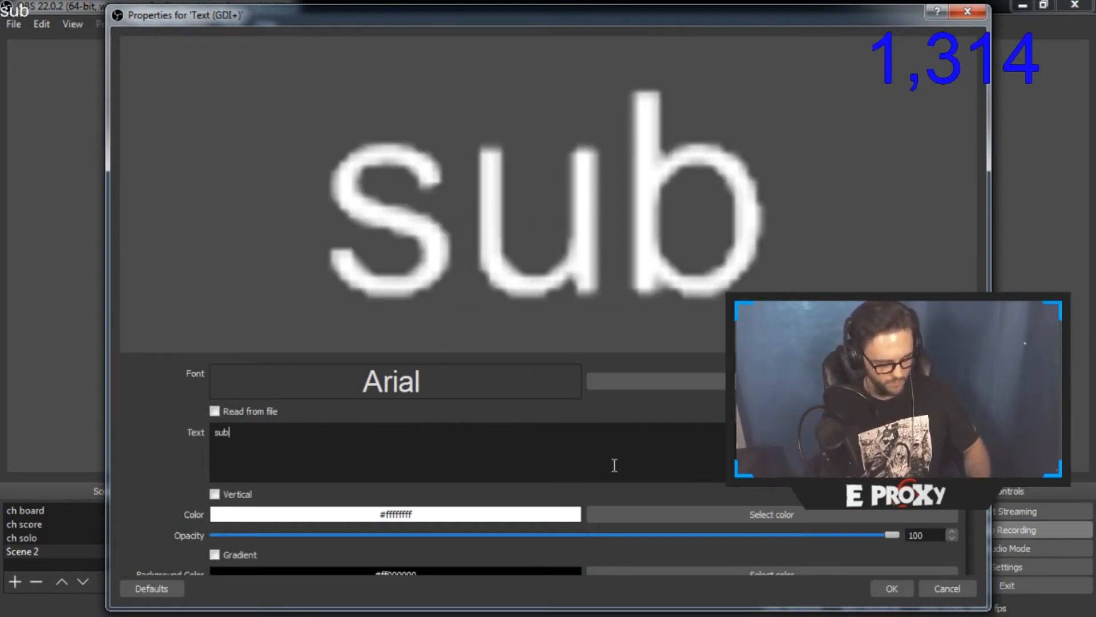
{"action": "type", "text": " count"}
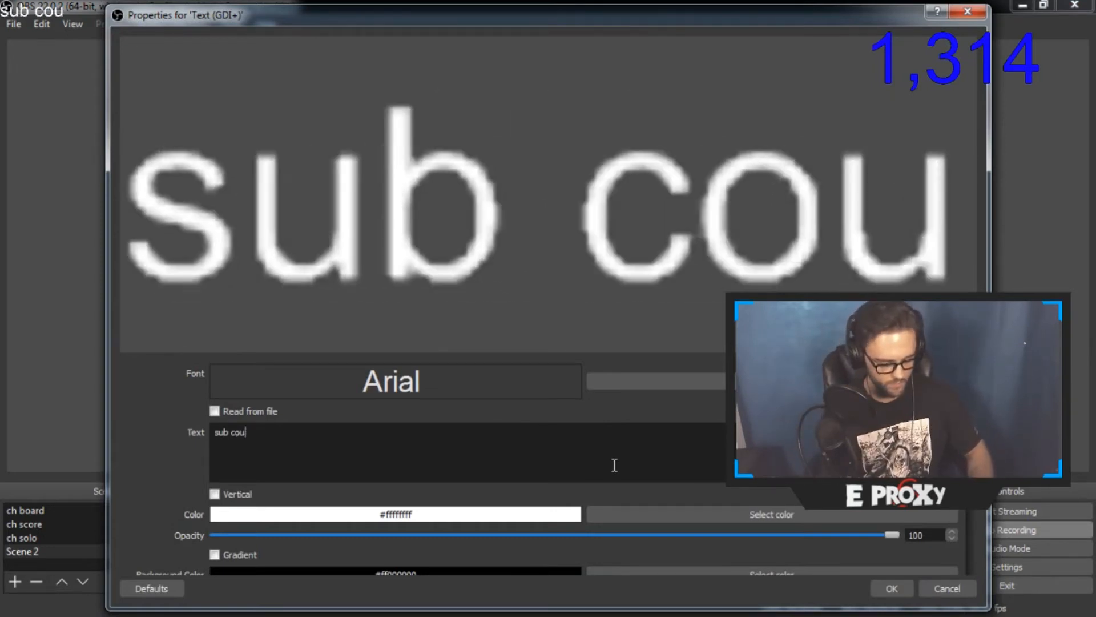
Set the "sub count" text's font size to 72 and go through the available typefaces, previewing them from Agency FB to GungsuhChe
{"action": "left_click", "coordinate": [716, 377]}
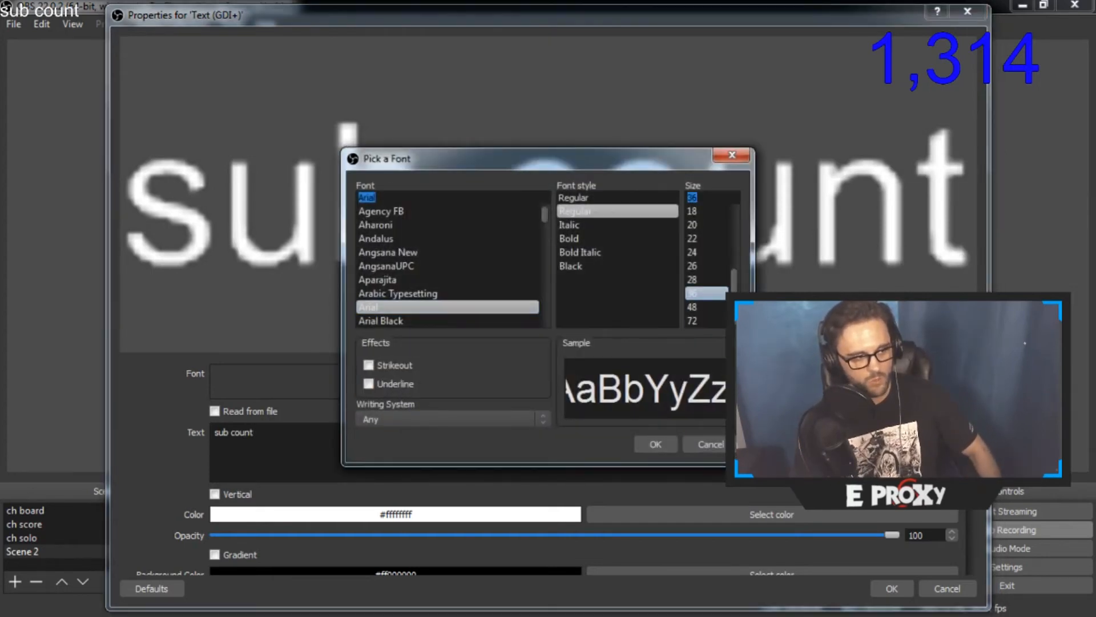
{"action": "left_click", "coordinate": [718, 321]}
{"action": "left_click", "coordinate": [425, 215]}
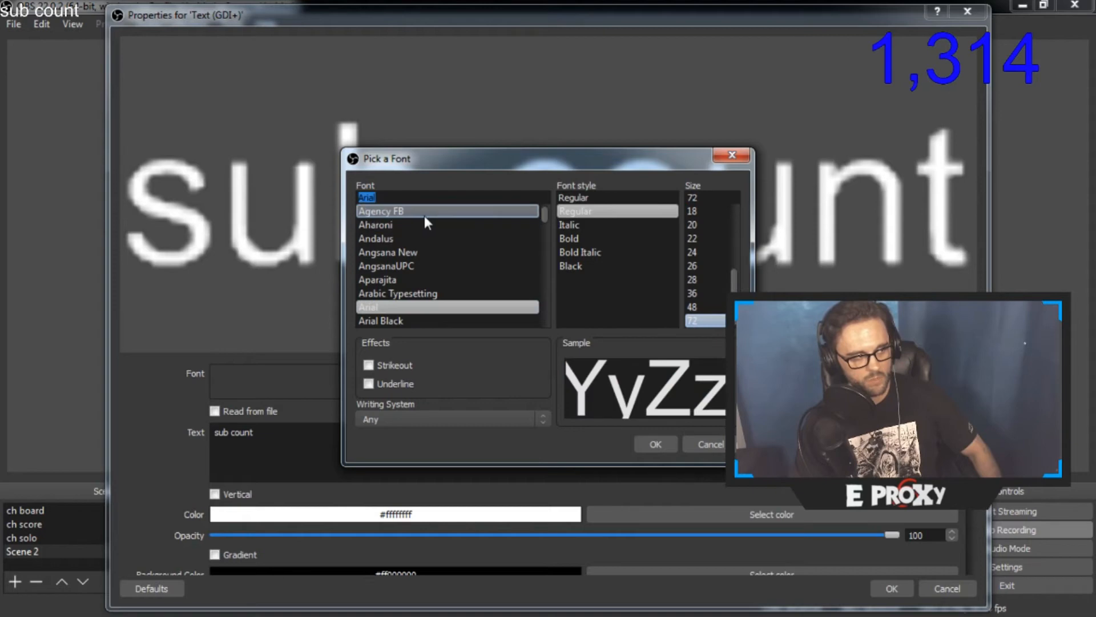
{"action": "key", "text": "Down"}
{"action": "key", "text": "Down"}
{"action": "key", "text": "Down"}
{"action": "key", "text": "Down"}
{"action": "key", "text": "Down"}
{"action": "key", "text": "Down"}
{"action": "key", "text": "Down"}
{"action": "key", "text": "Down"}
{"action": "key", "text": "Down"}
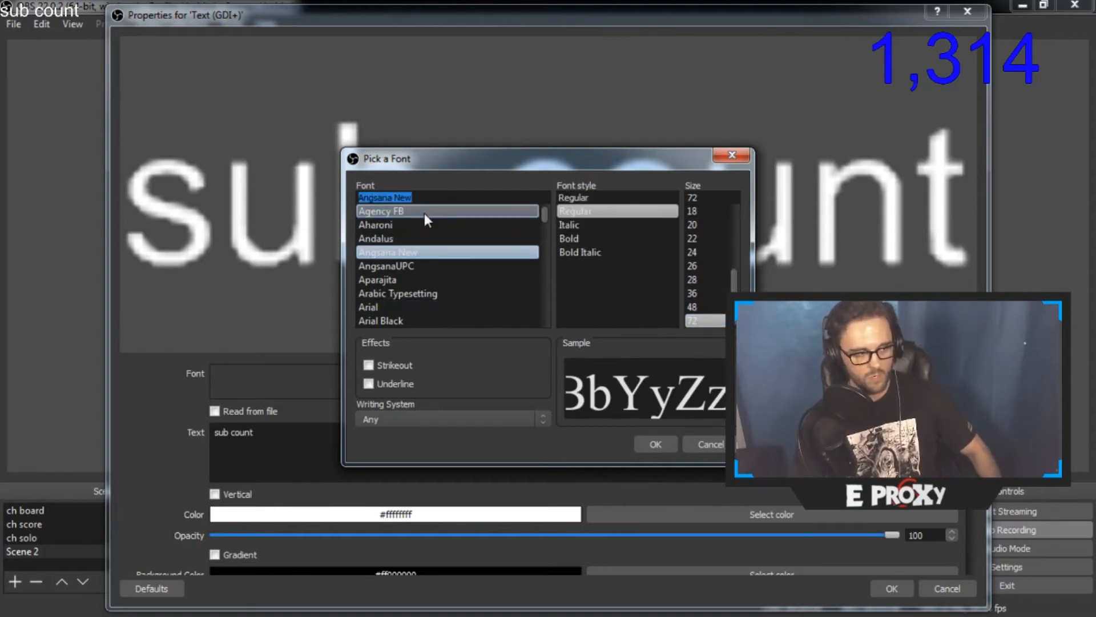
{"action": "key", "text": "Down"}
{"action": "key", "text": "Down"}
{"action": "key", "text": "Down"}
{"action": "key", "text": "Down"}
{"action": "key", "text": "Down"}
{"action": "key", "text": "Down"}
{"action": "key", "text": "Down"}
{"action": "key", "text": "Down"}
{"action": "key", "text": "Down"}
{"action": "key", "text": "Down"}
{"action": "key", "text": "Down"}
{"action": "key", "text": "Down"}
{"action": "key", "text": "Down"}
{"action": "key", "text": "Down"}
{"action": "key", "text": "Down"}
{"action": "key", "text": "Down"}
{"action": "key", "text": "Down"}
{"action": "key", "text": "Down"}
{"action": "key", "text": "Down"}
{"action": "key", "text": "Down"}
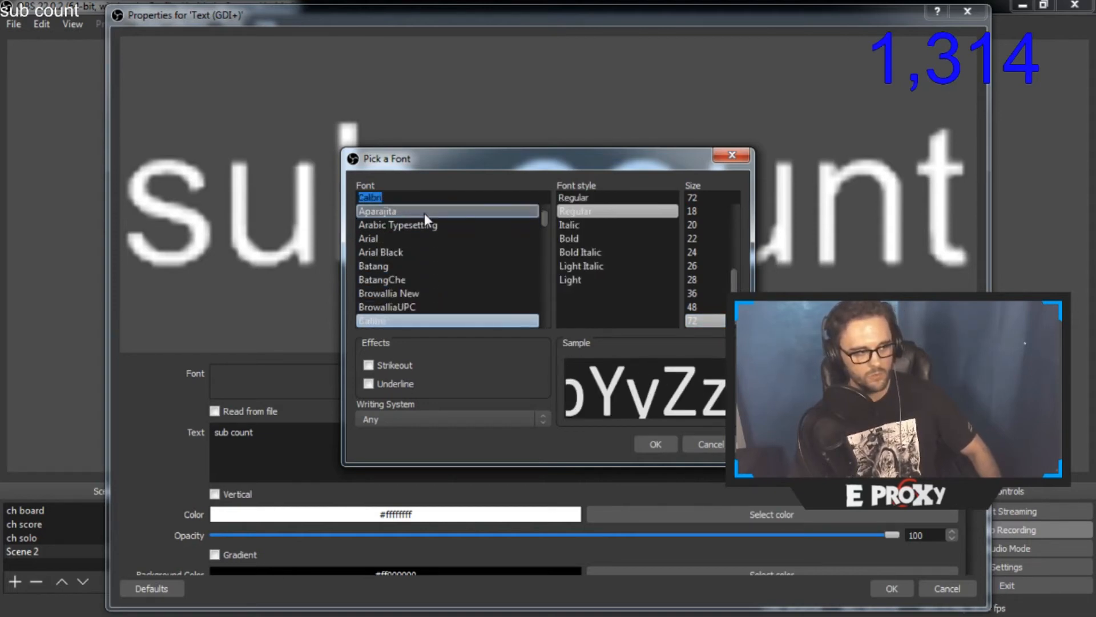
{"action": "key", "text": "Down"}
{"action": "key", "text": "Down"}
{"action": "key", "text": "Down"}
{"action": "key", "text": "Down"}
{"action": "key", "text": "Down"}
{"action": "key", "text": "Down"}
{"action": "key", "text": "Down"}
{"action": "key", "text": "Down"}
{"action": "key", "text": "Down"}
{"action": "key", "text": "Down"}
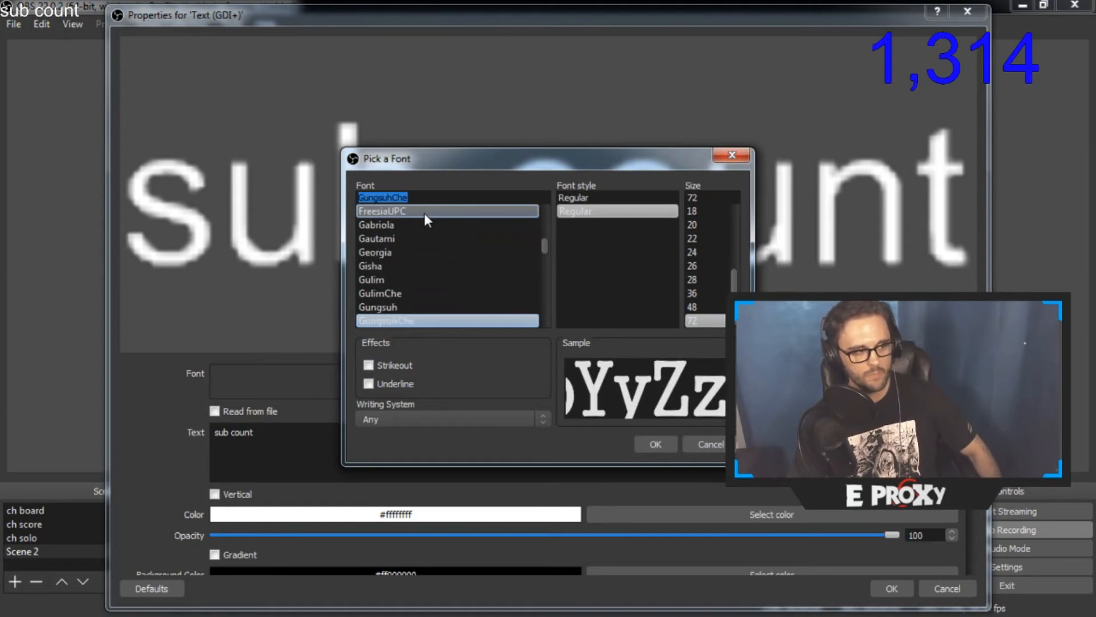